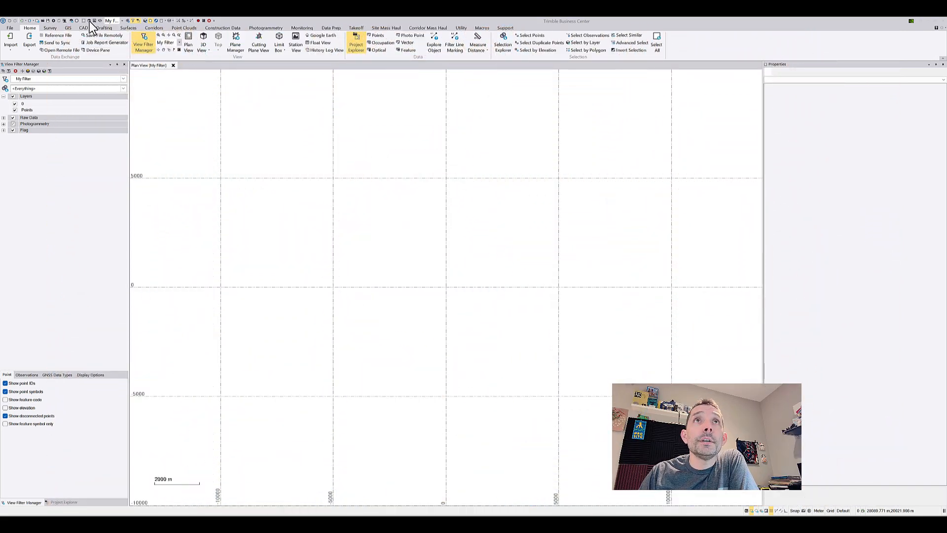
Step: Draw an arch-shaped polyline of five segments, about 86 m long, on layer 0 in the plan view
click(83, 27)
click(161, 40)
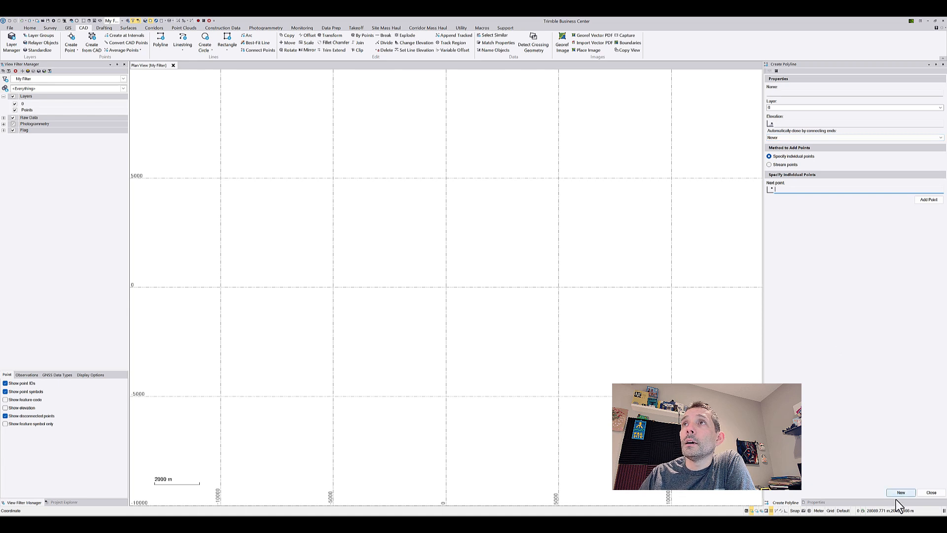
scroll(381, 203, up, 10)
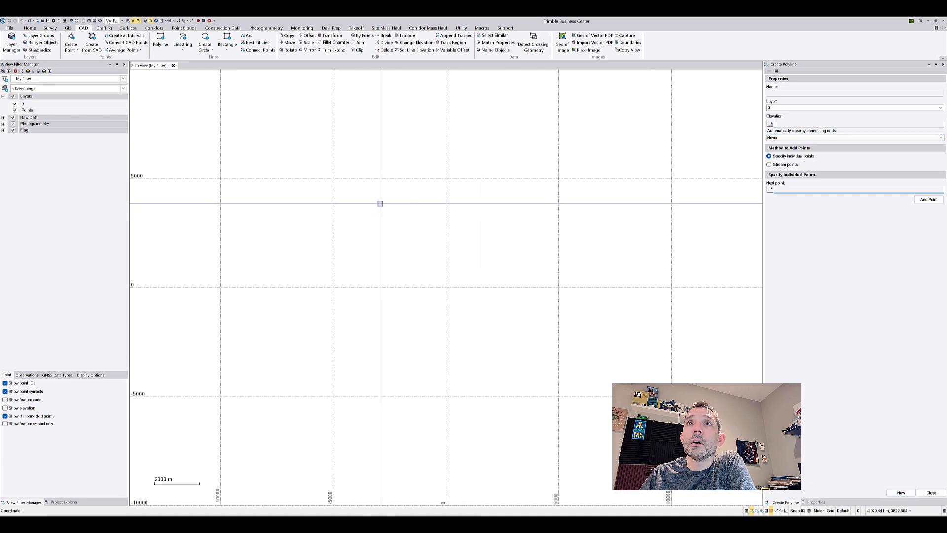
scroll(404, 252, up, 5)
click(342, 249)
click(366, 204)
click(432, 197)
click(492, 217)
click(523, 270)
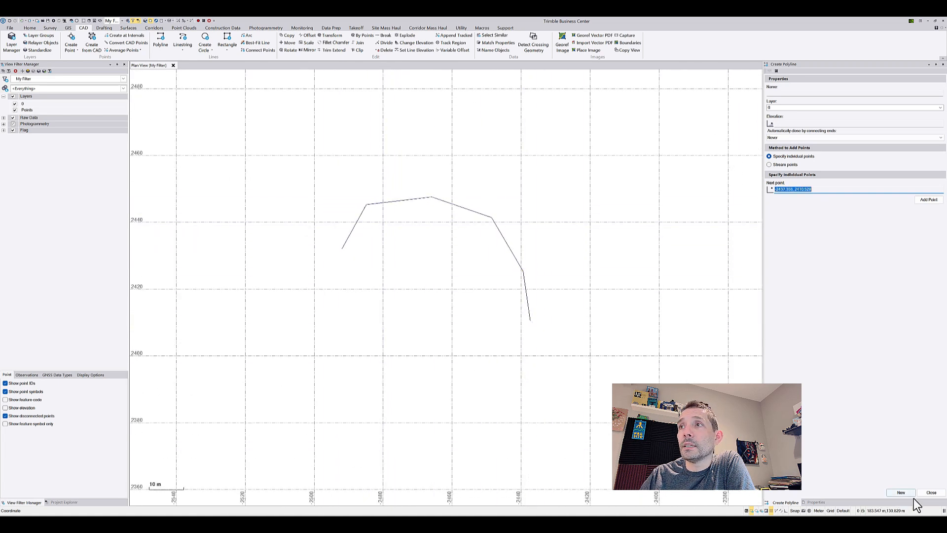
click(931, 493)
Step: Start a line style import for the polyline and load acadlt.lin from the CADStyles folder as the source file
scroll(417, 184, up, 3)
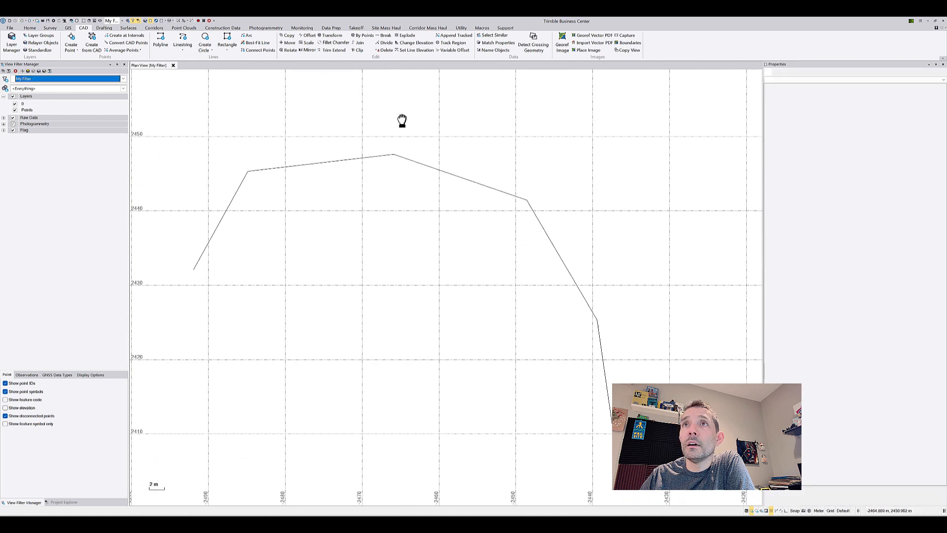
click(492, 180)
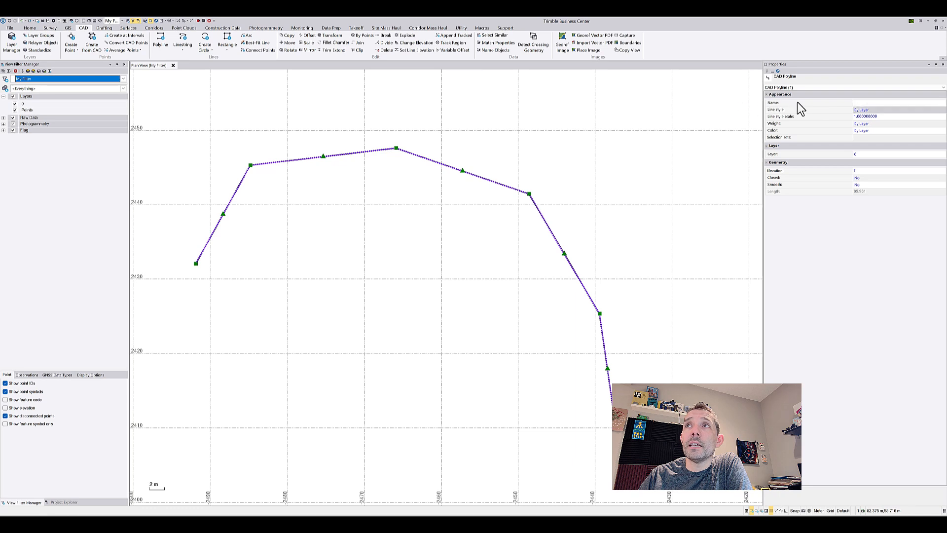
click(865, 105)
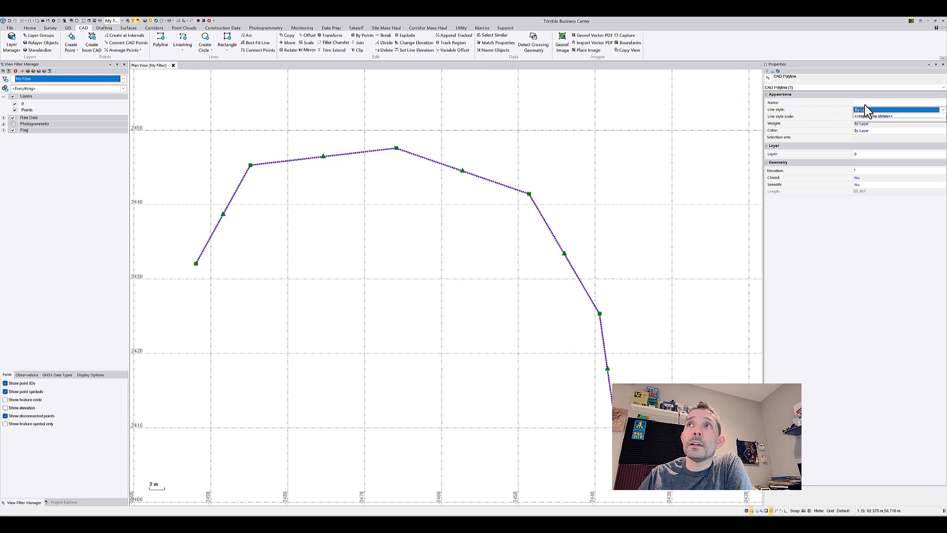
click(865, 105)
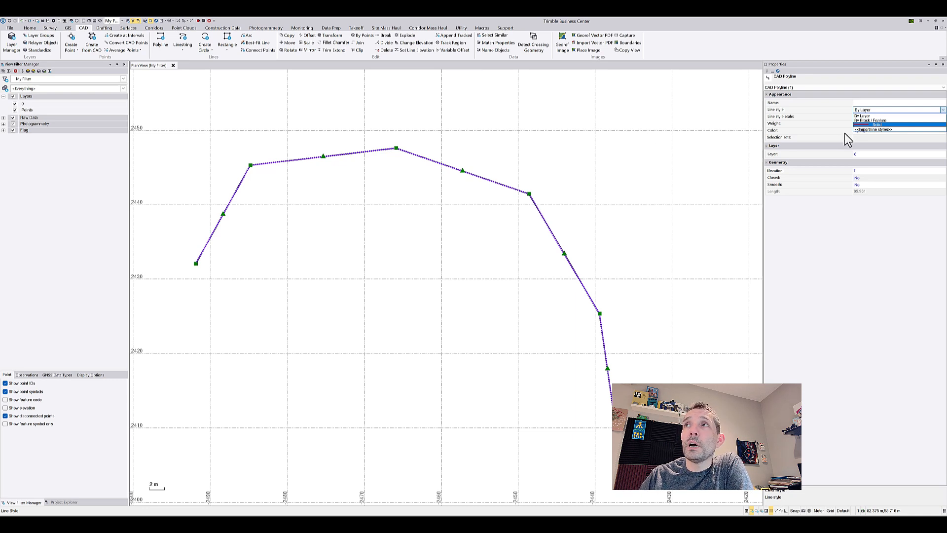
click(868, 129)
drag(441, 144, 368, 105)
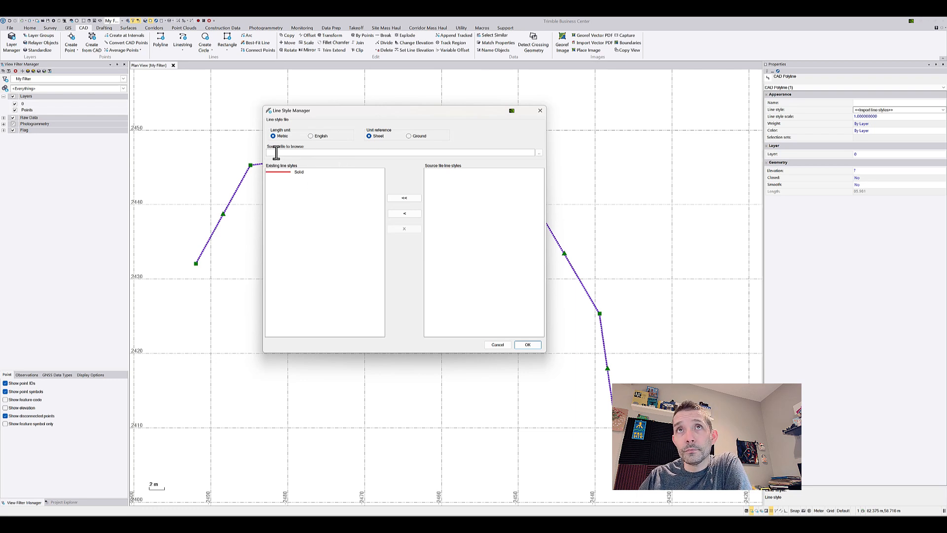
click(539, 149)
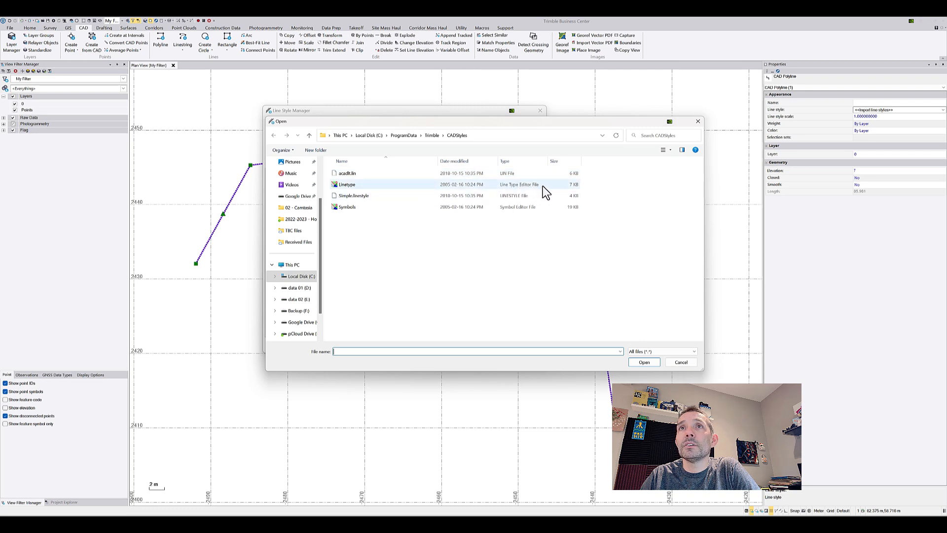
click(360, 172)
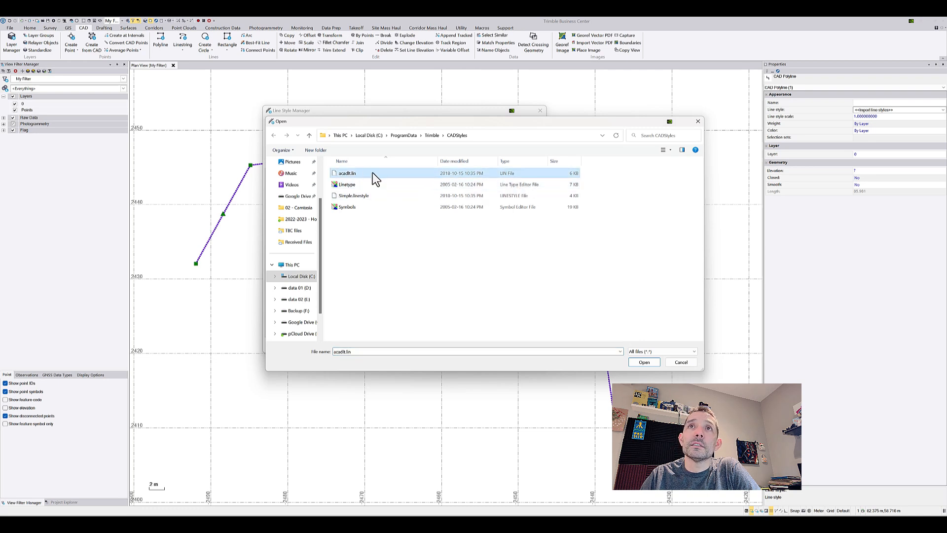
click(644, 362)
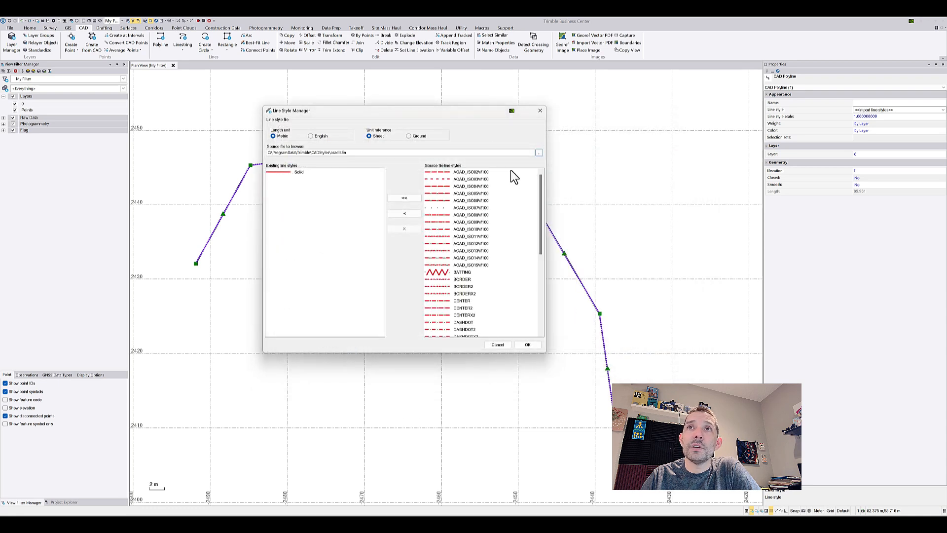
Step: Import GAS_LINE and all remaining line styles from acadlt.lin into the project
drag(541, 176, 537, 153)
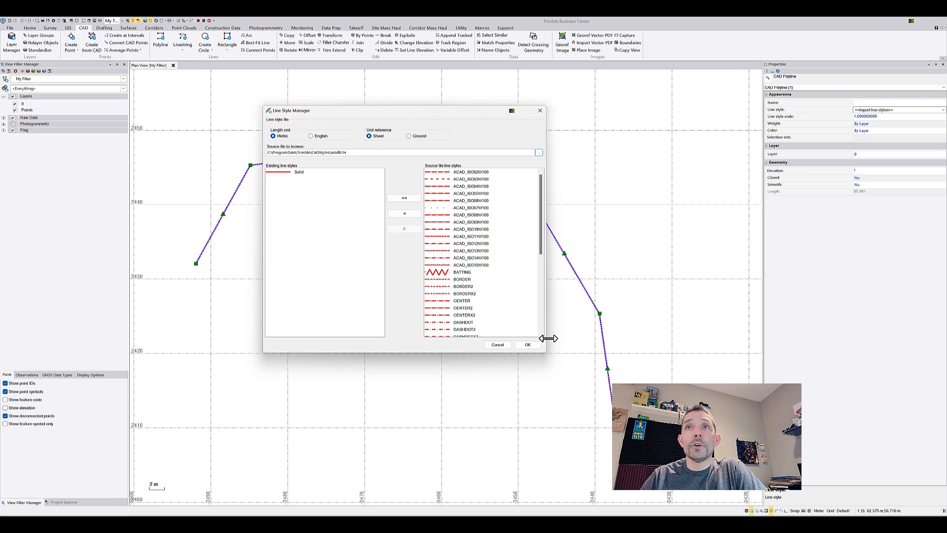
scroll(489, 281, down, 7)
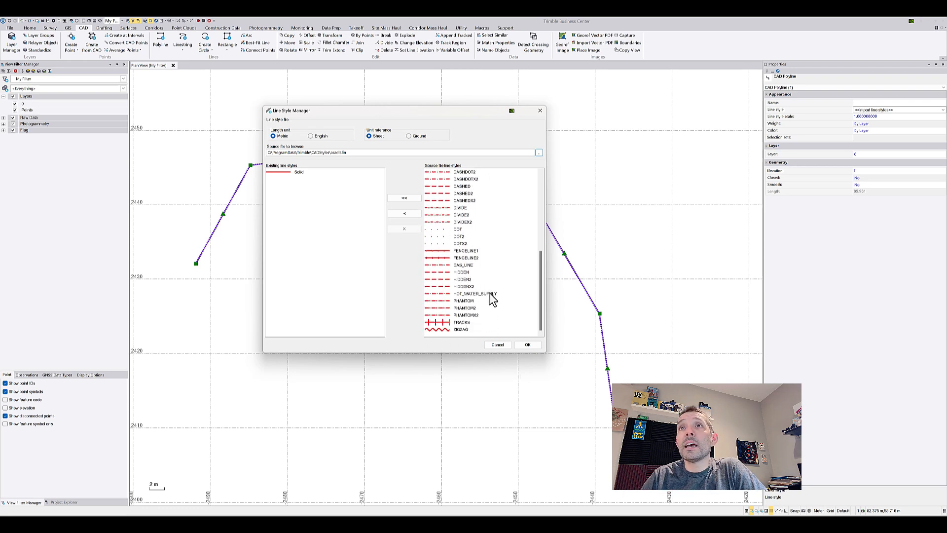
click(466, 266)
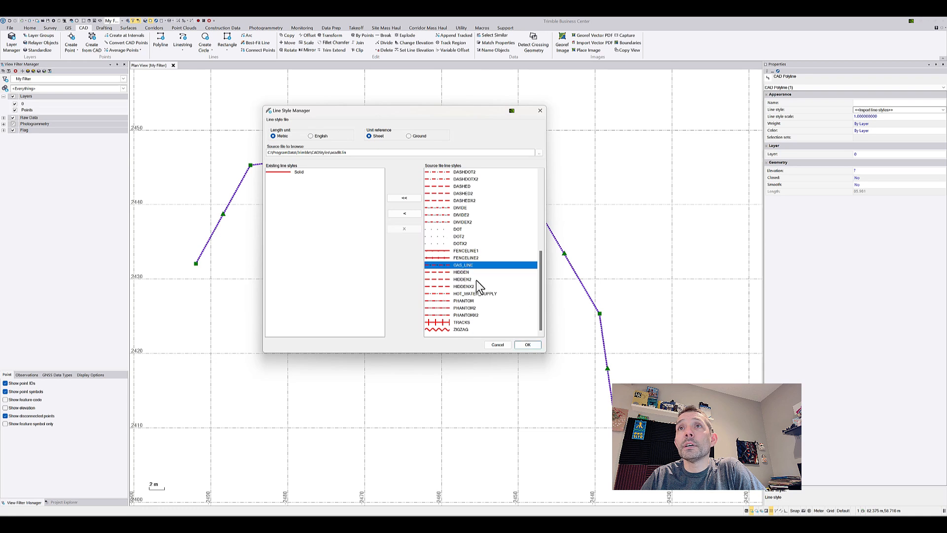
click(406, 213)
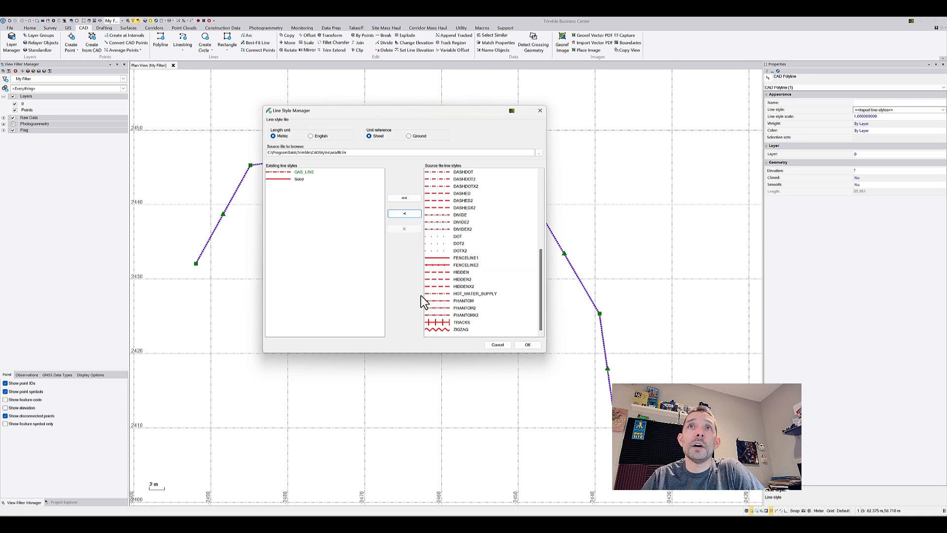
click(405, 198)
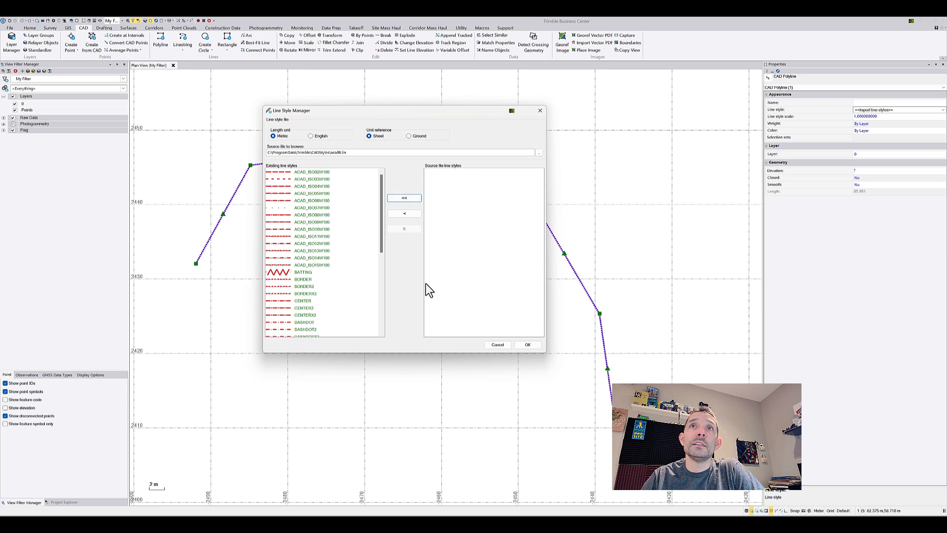
click(528, 345)
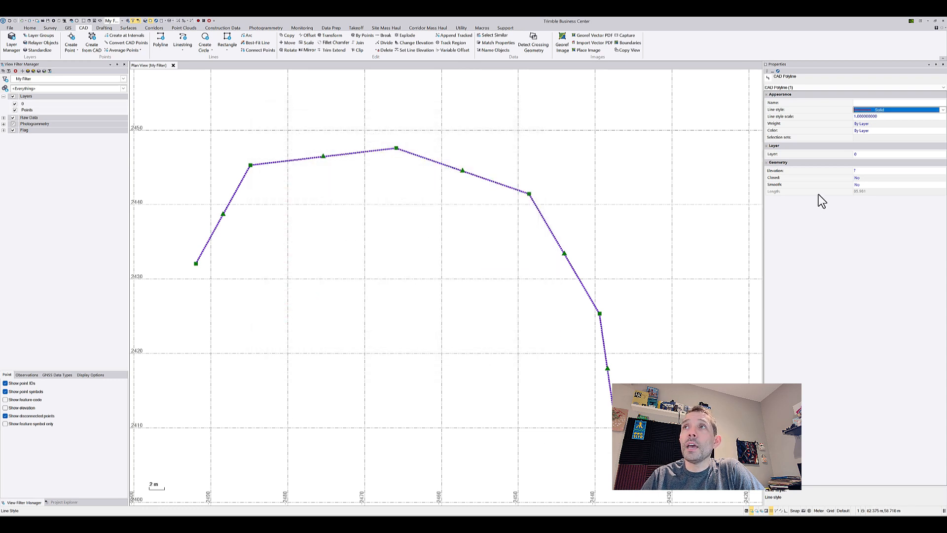
Step: Set the polyline's line style to ZIGZAG and inspect the pattern up close
click(943, 109)
scroll(931, 130, down, 5)
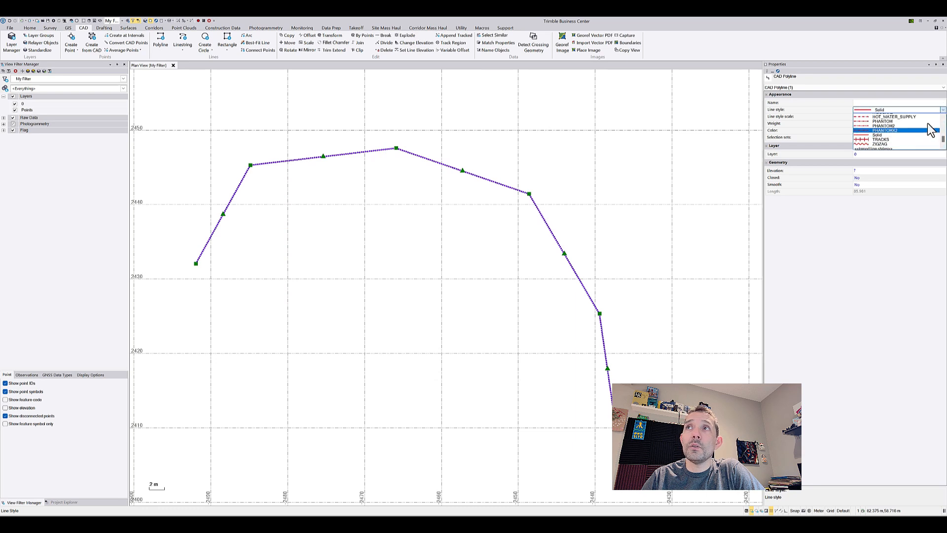
scroll(931, 130, down, 2)
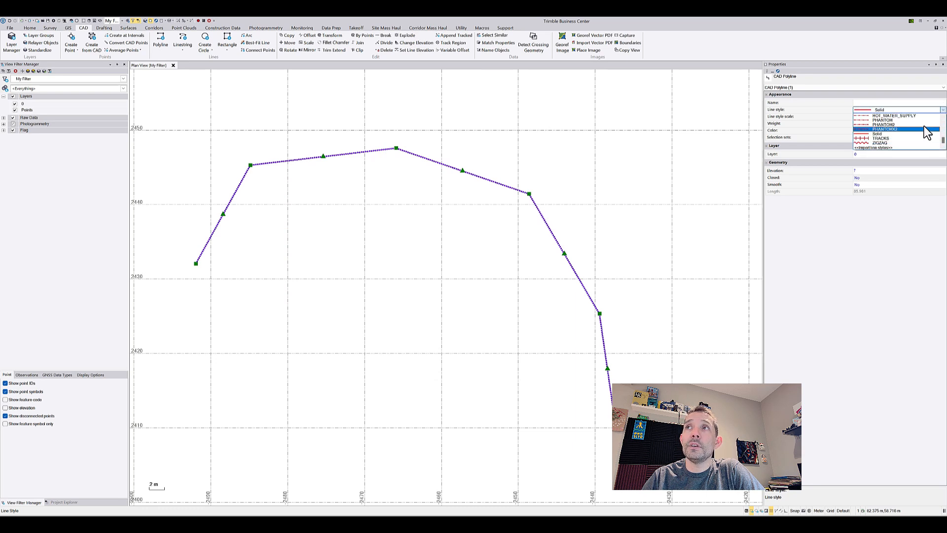
click(891, 143)
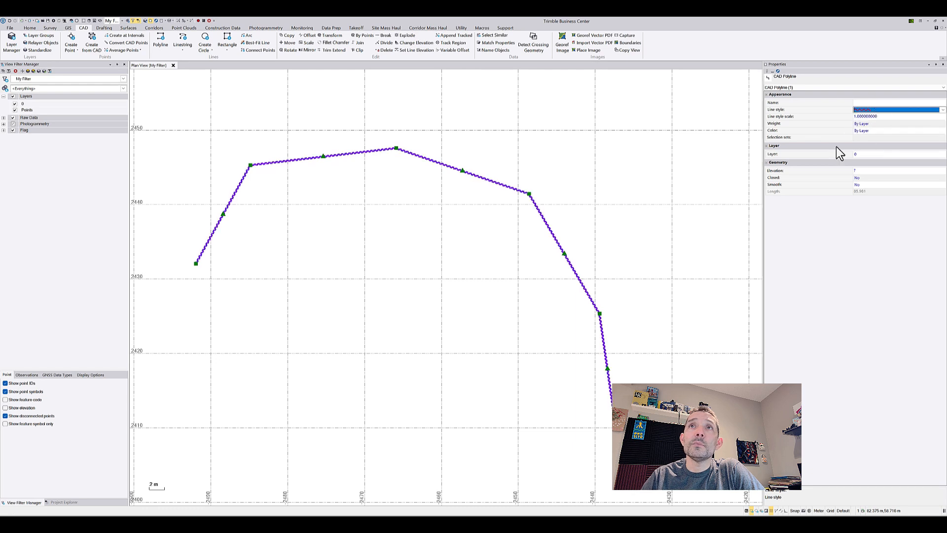
click(250, 334)
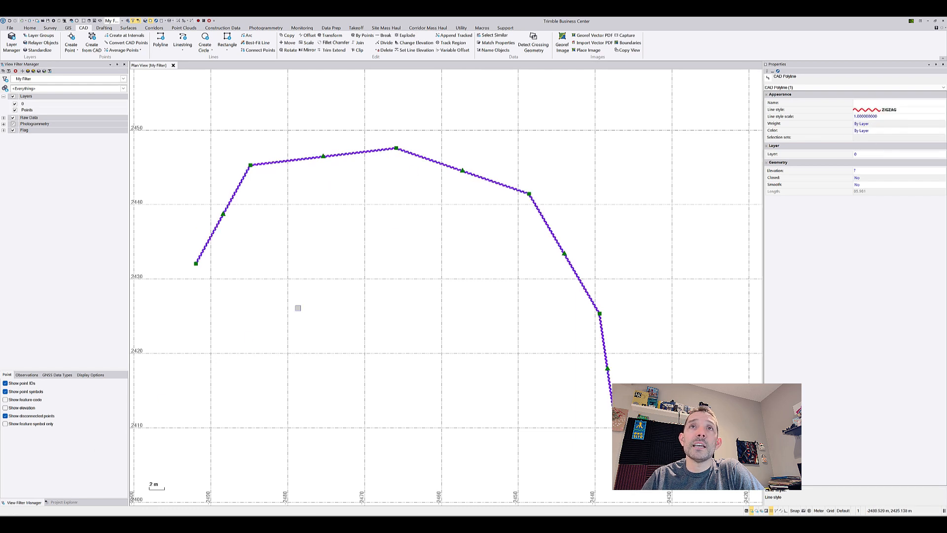
scroll(319, 190, up, 5)
scroll(318, 190, down, 3)
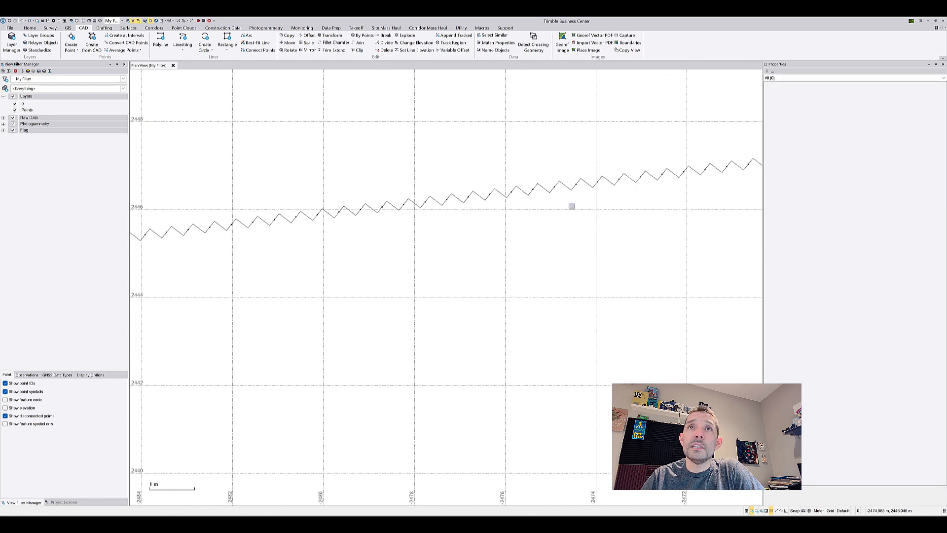
Step: Change the polyline's line style to TRACKS and inspect the deselected line in the plan view
click(454, 214)
click(883, 110)
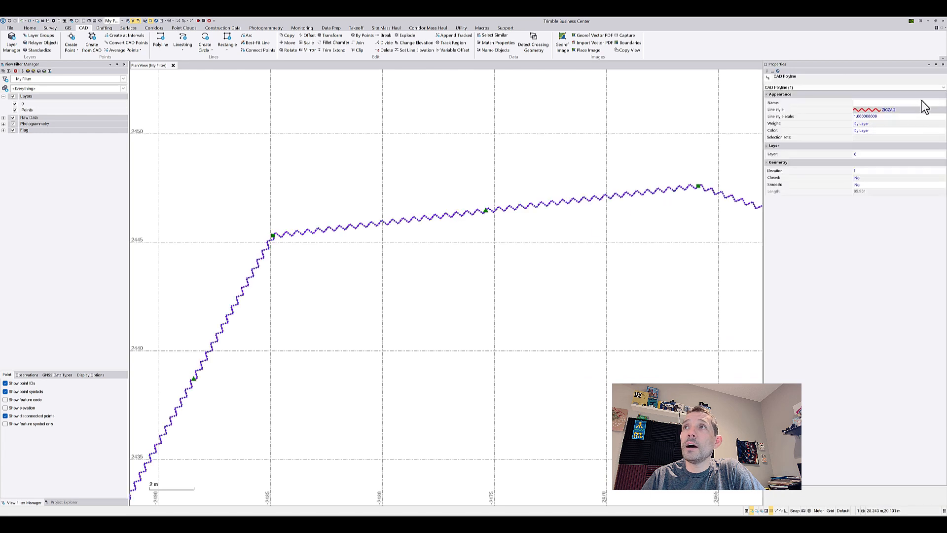
click(942, 110)
click(917, 138)
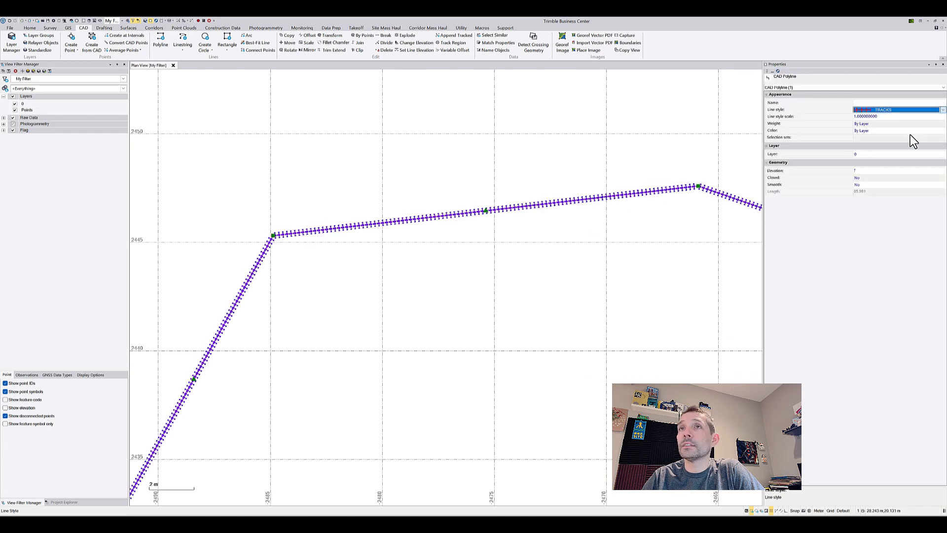
scroll(314, 217, up, 3)
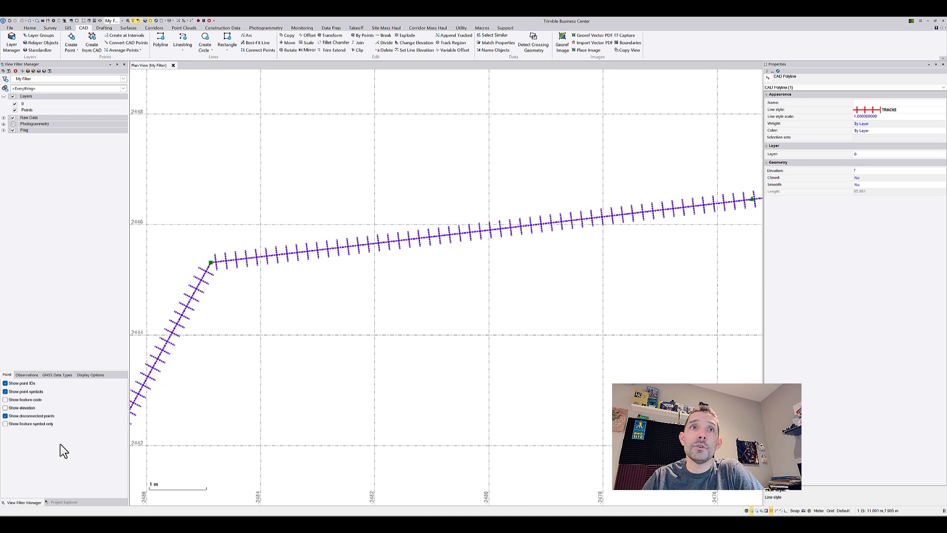
key(Escape)
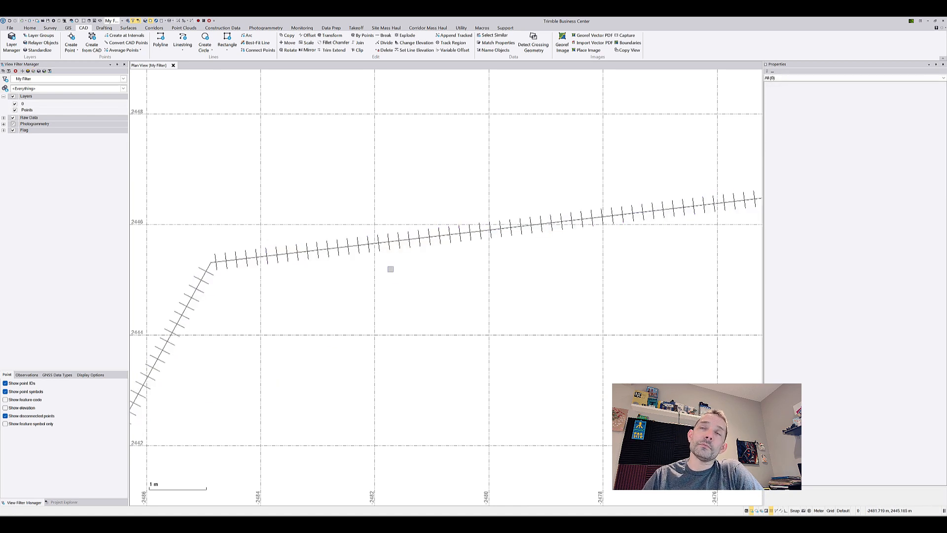
scroll(429, 273, down, 4)
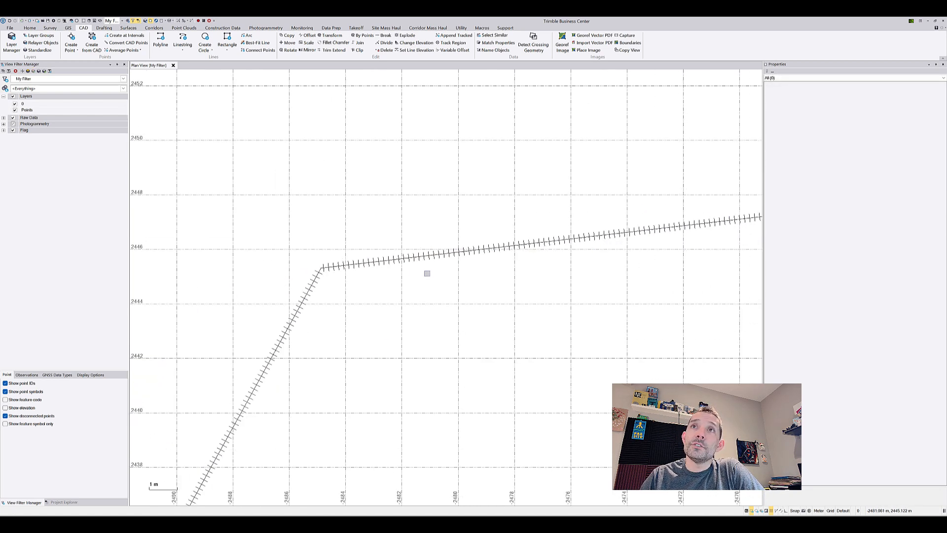
middle_drag(420, 282, 356, 252)
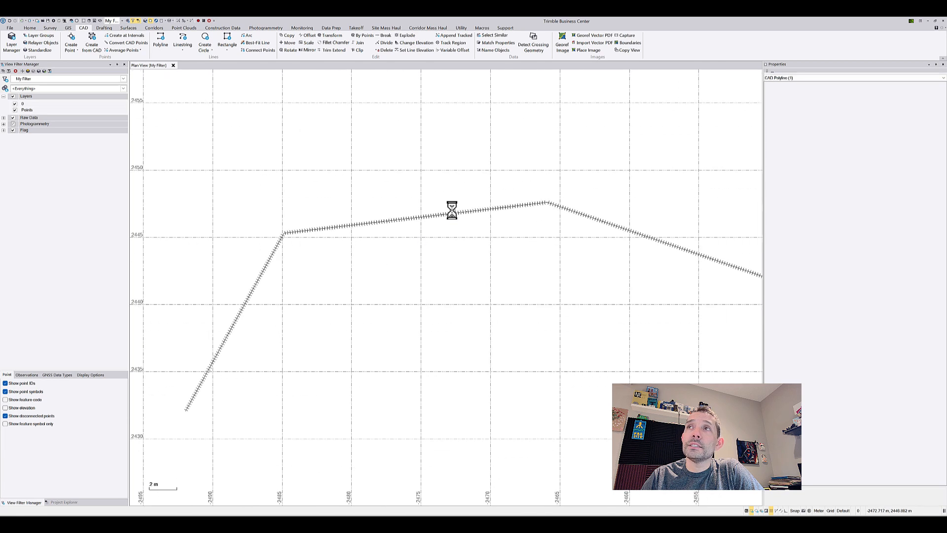
Step: Start another line style import for the polyline and load the Linetype file from the CADStyles folder
click(452, 213)
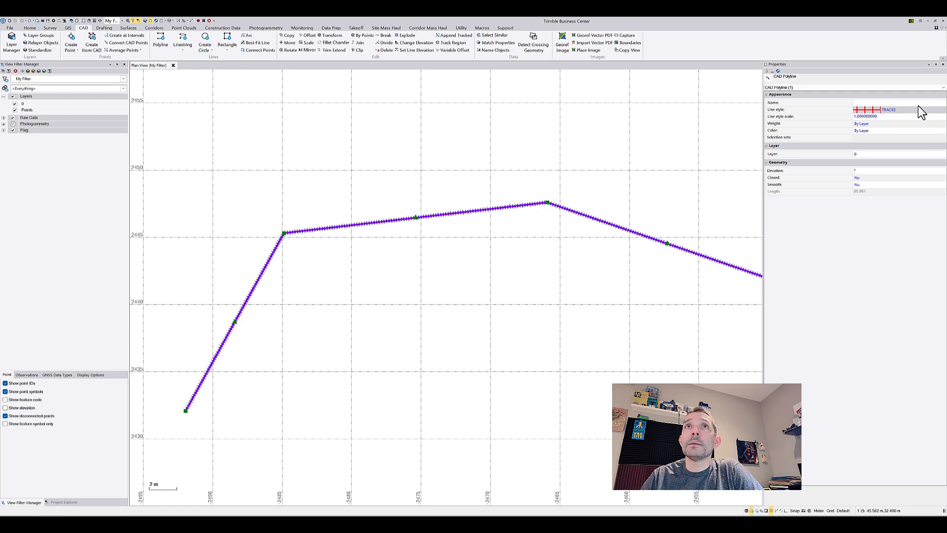
click(886, 111)
click(889, 110)
click(888, 148)
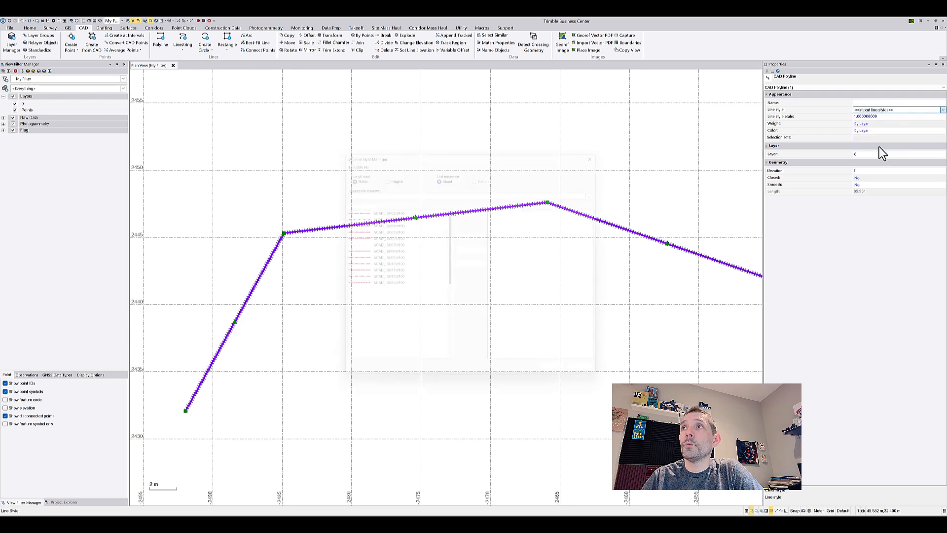
click(608, 188)
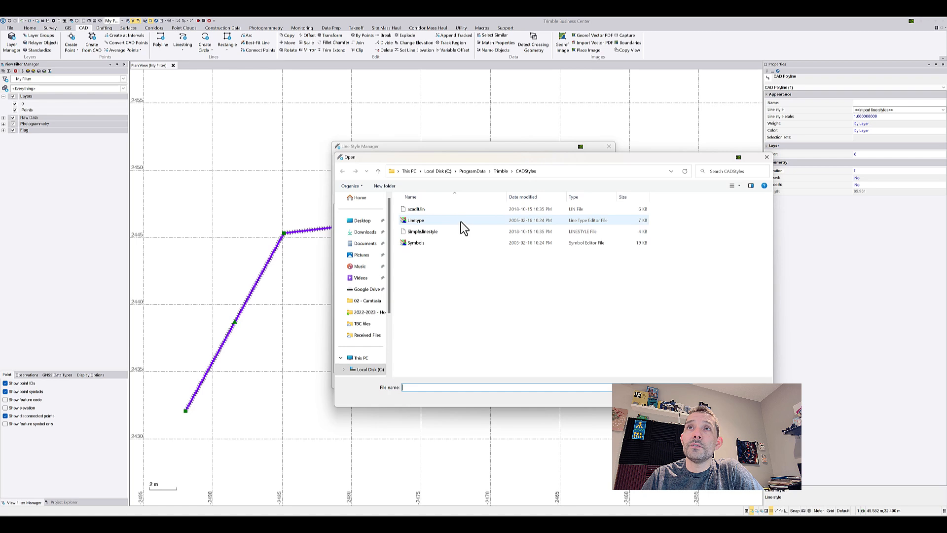
click(462, 222)
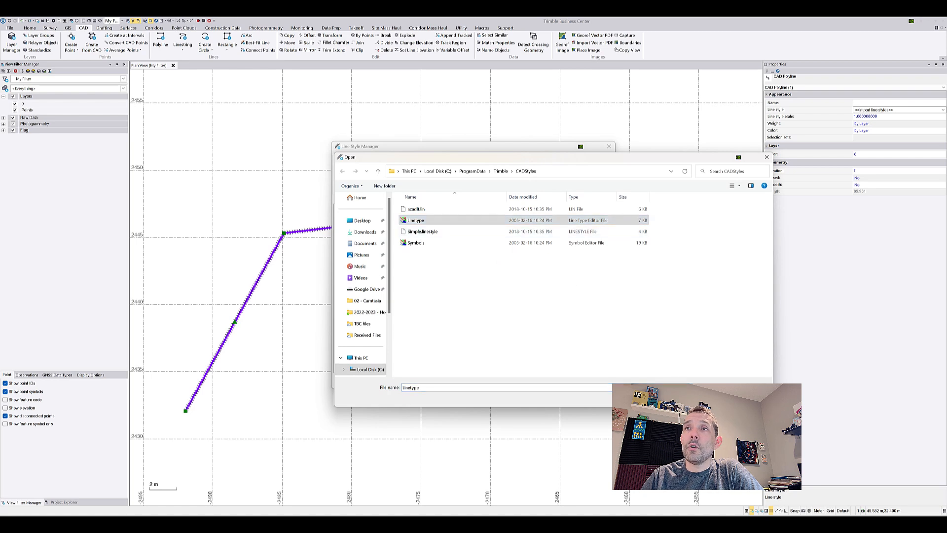
key(Return)
Step: Import all new line styles from the Linetype source file into the project
scroll(593, 252, down, 2)
click(535, 238)
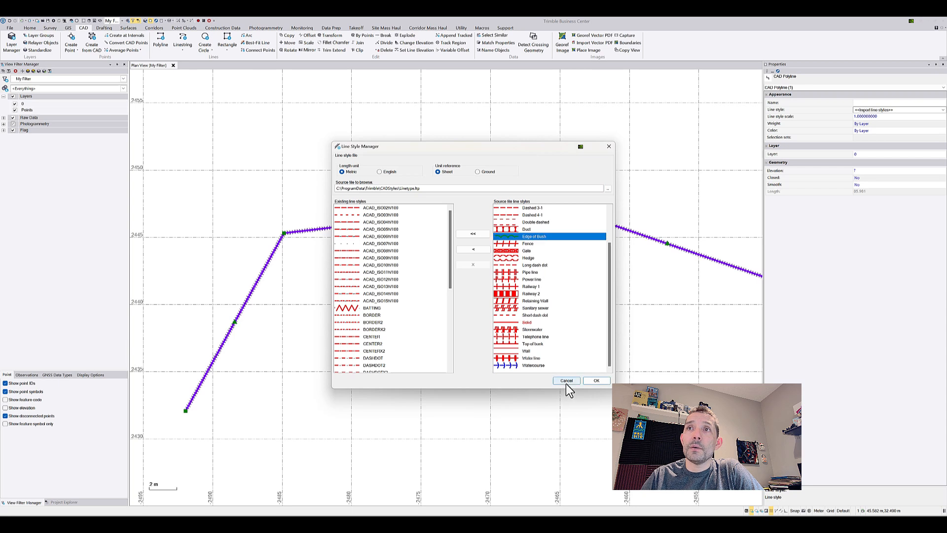
click(476, 233)
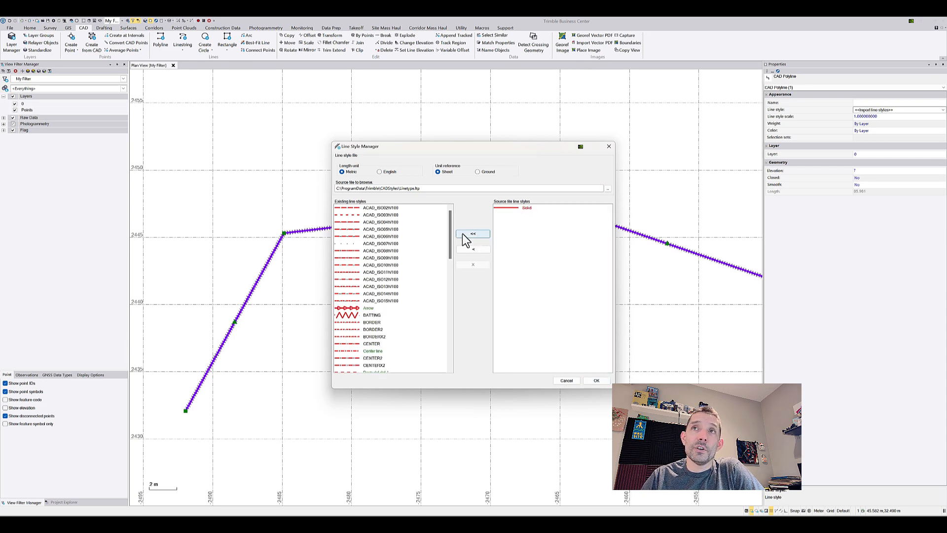
click(596, 381)
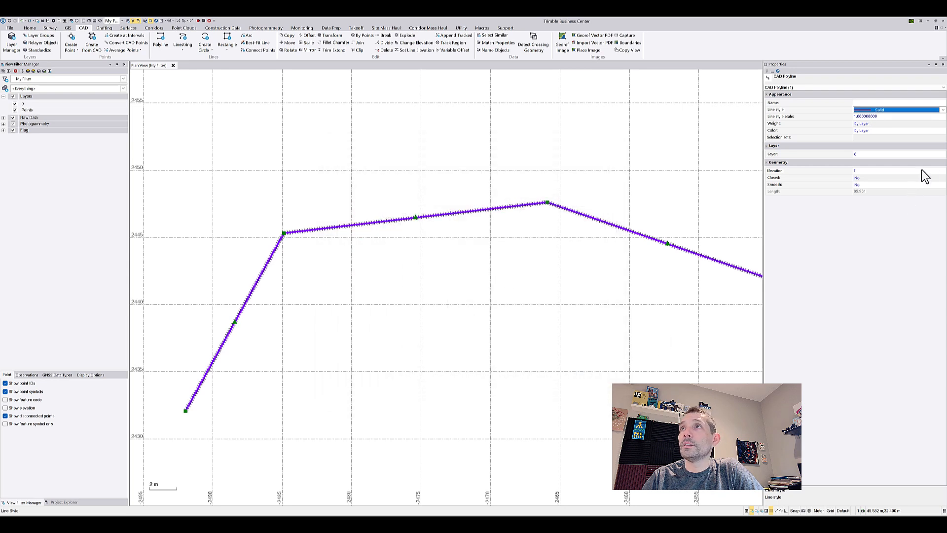
Step: Set the polyline's line style to Edge of Bush and inspect the deselected line's pattern up close
click(943, 109)
scroll(916, 131, down, 2)
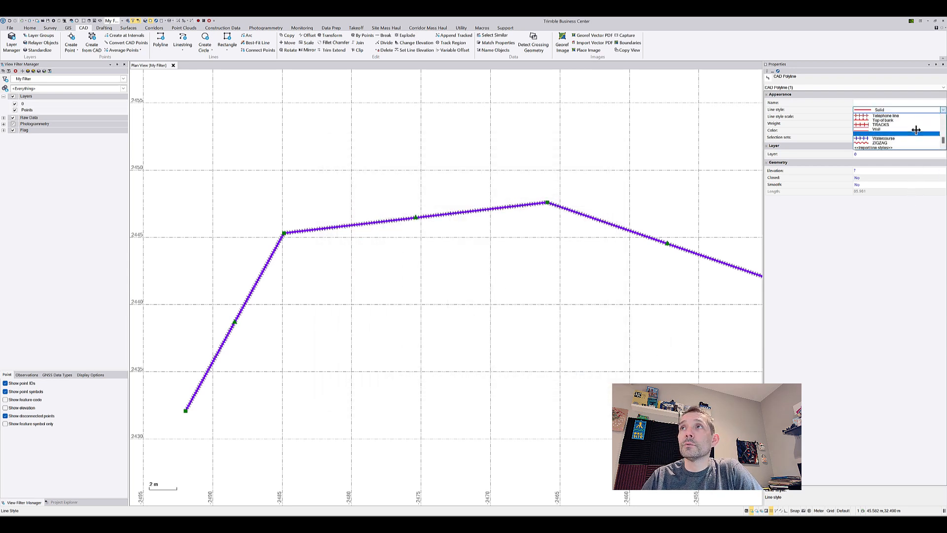
scroll(915, 132, up, 8)
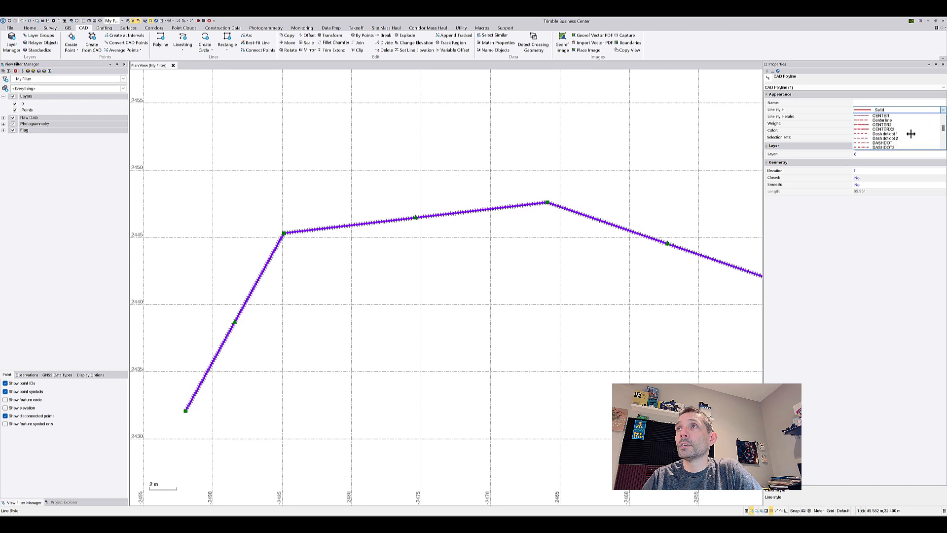
scroll(910, 133, up, 5)
scroll(905, 135, down, 4)
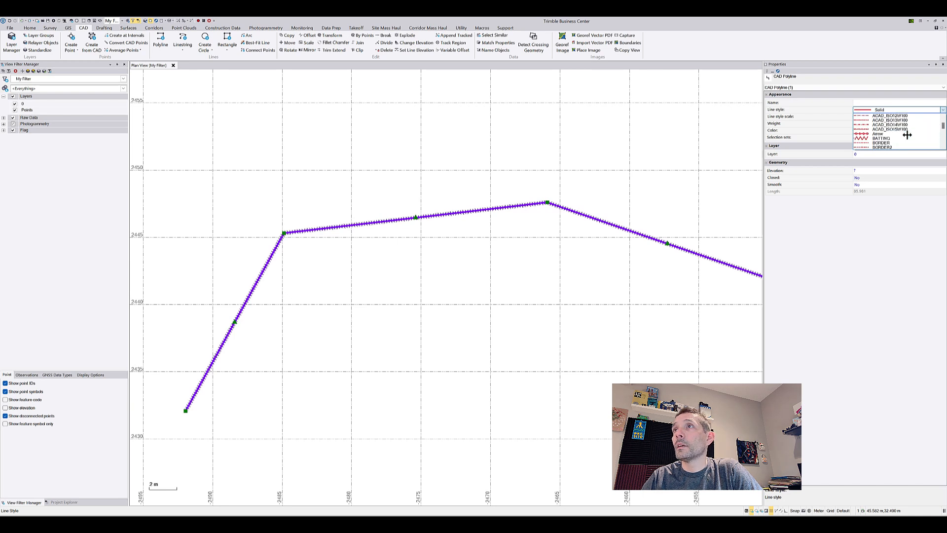
scroll(898, 134, down, 5)
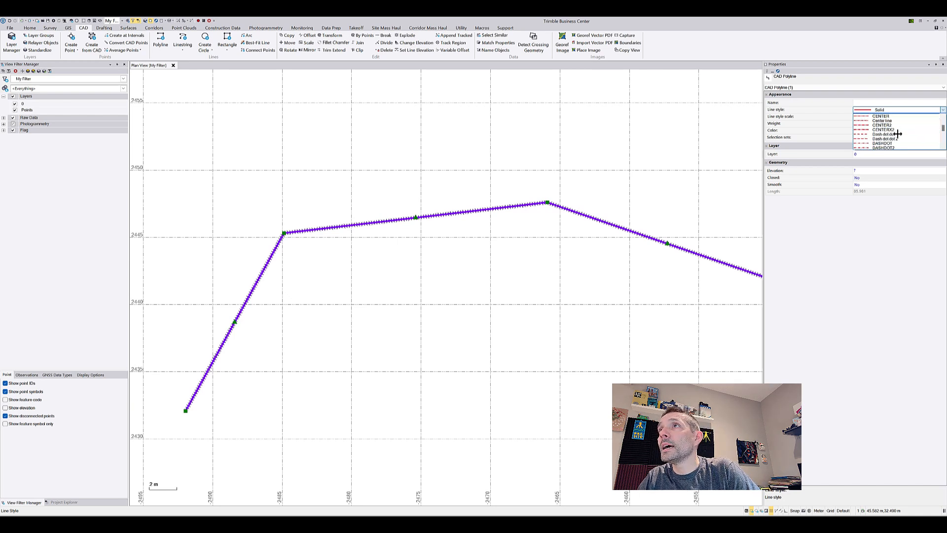
scroll(898, 134, down, 4)
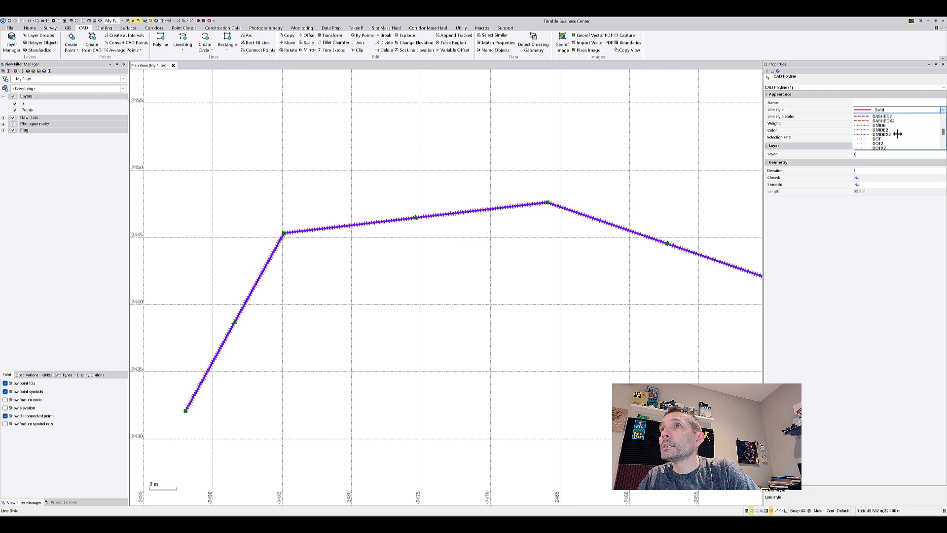
click(871, 115)
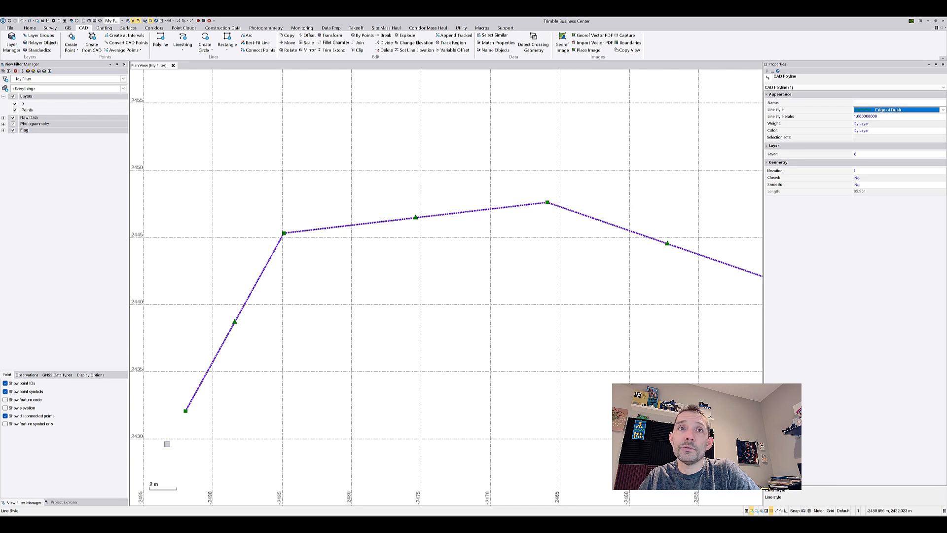
click(230, 437)
scroll(303, 259, up, 7)
scroll(308, 199, up, 10)
Step: Set the Edge of Bush polyline's line style scale to 0.1 and view the result around its corner vertex
click(325, 186)
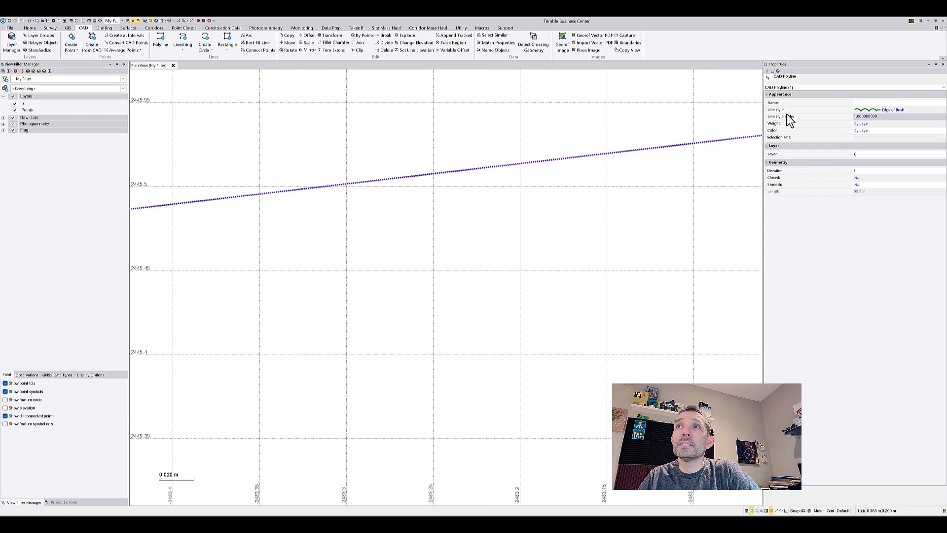
click(868, 116)
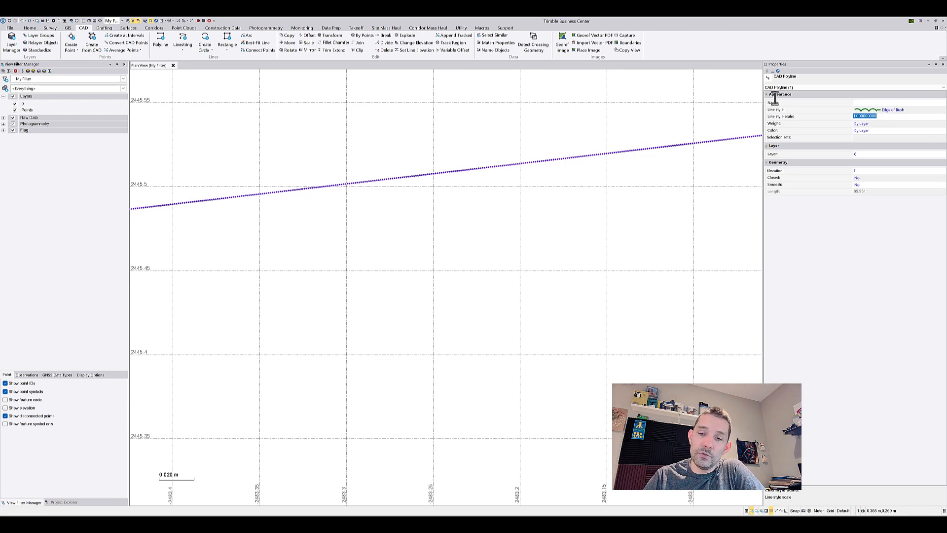
text(0.1)
key(Return)
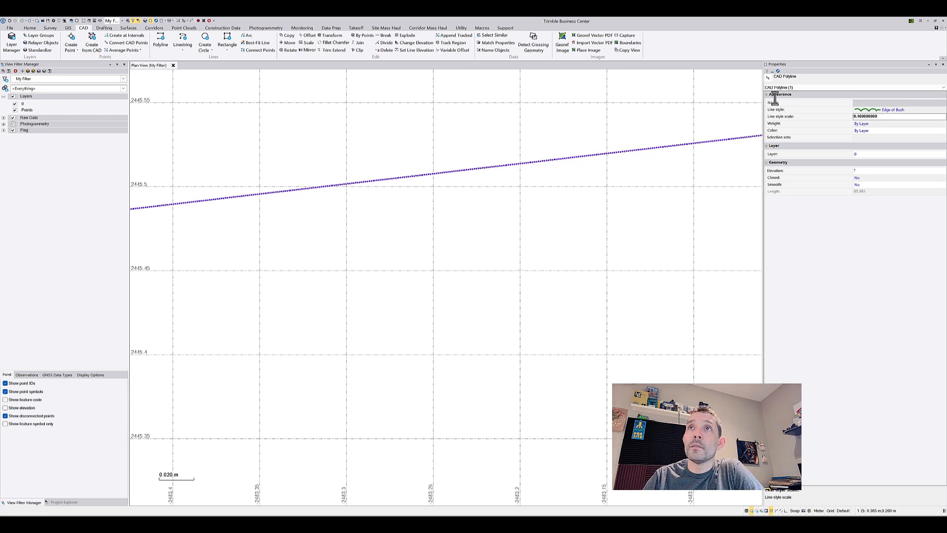
scroll(570, 165, down, 2)
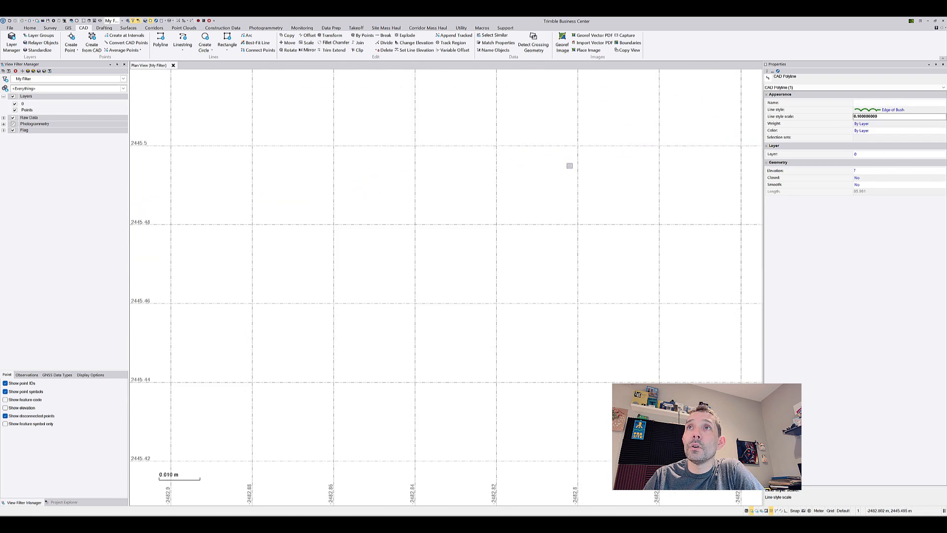
scroll(563, 167, down, 5)
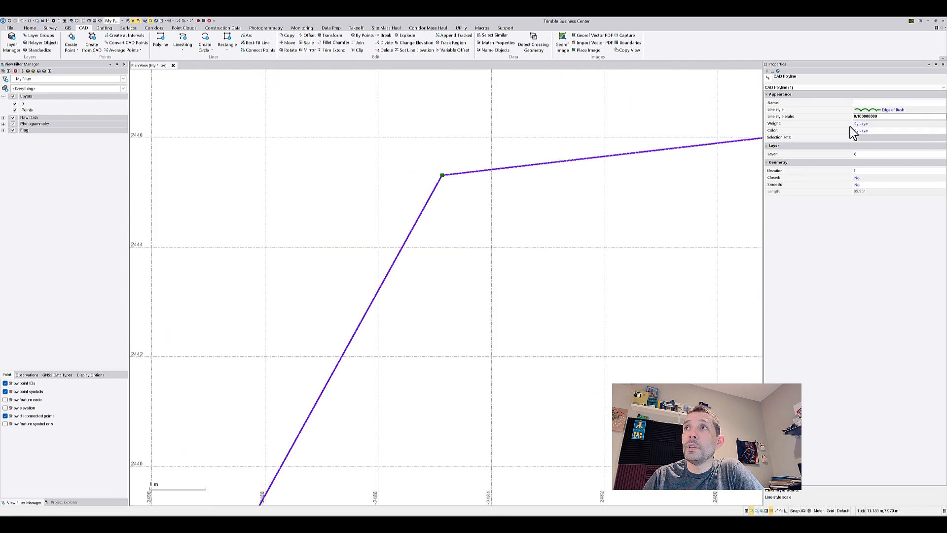
Step: Increase the polyline's line style scale to 10 and deselect it to see the pattern
click(889, 115)
text(10)
key(Return)
click(477, 222)
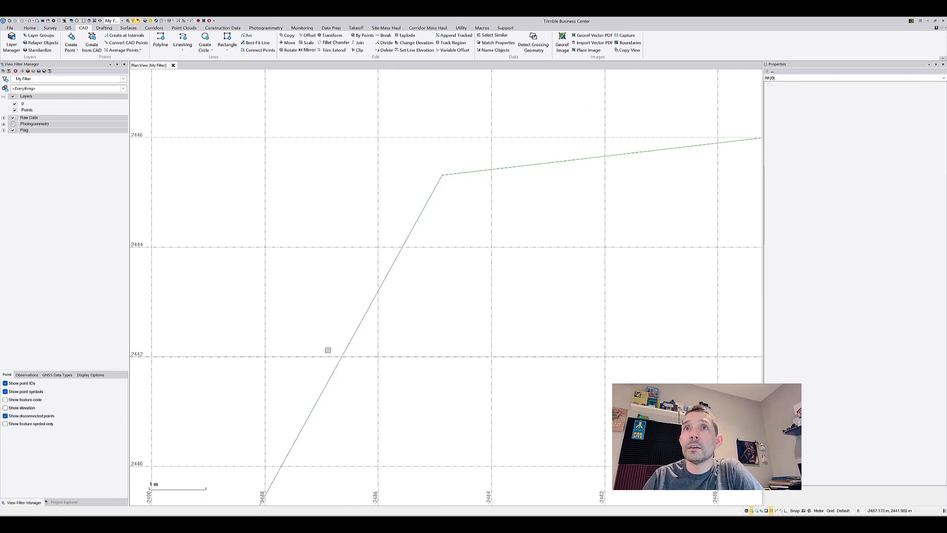
Step: Check the Edge of Bush polyline's line style scale and examine the deselected line at very close range
click(474, 169)
click(867, 116)
click(906, 115)
drag(906, 115, 745, 86)
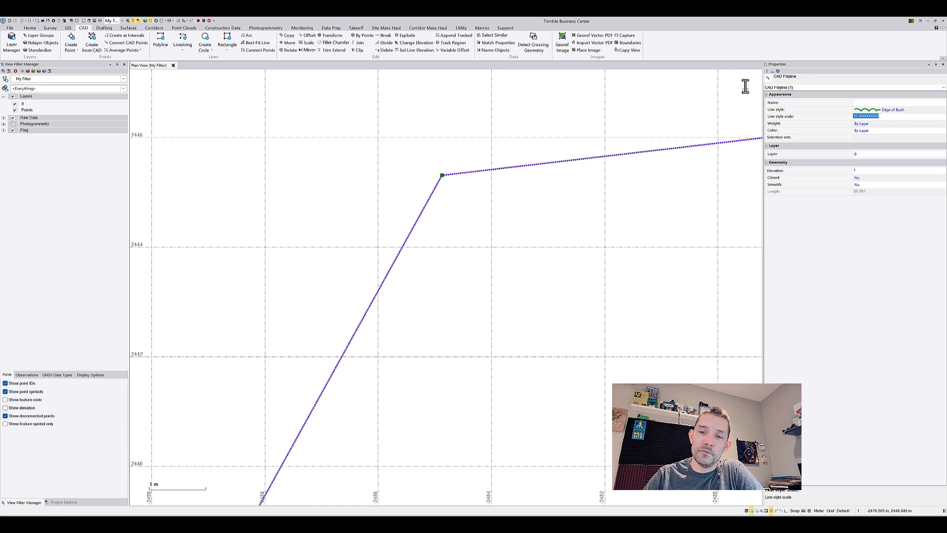
click(501, 211)
scroll(458, 174, up, 5)
scroll(458, 174, up, 10)
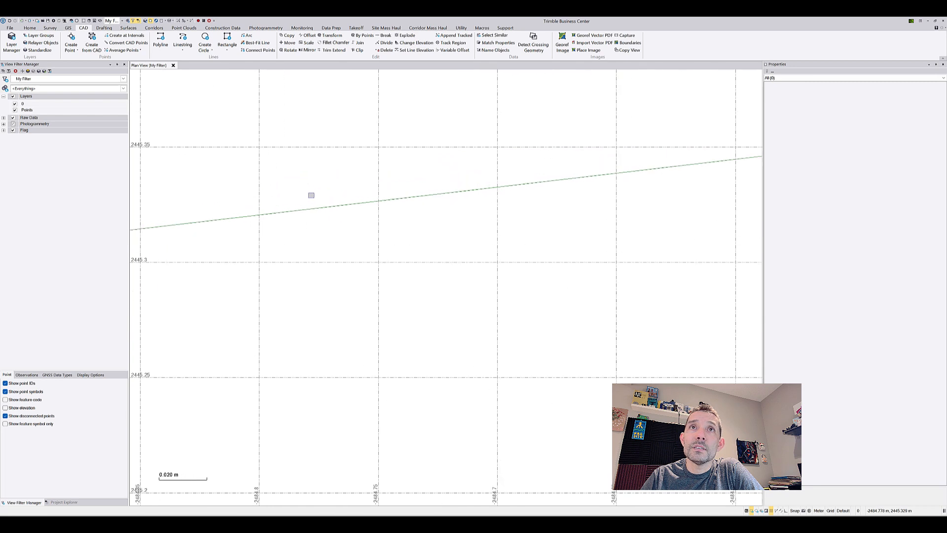
scroll(278, 216, up, 5)
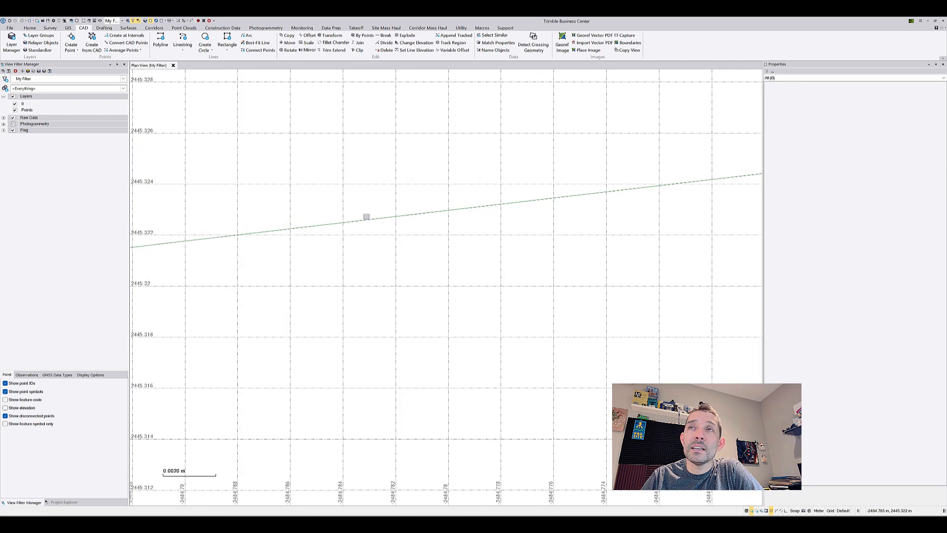
Step: Change the polyline's line style to Duct and view the ladder-like pattern along the line
click(327, 224)
click(879, 116)
drag(890, 114, 798, 101)
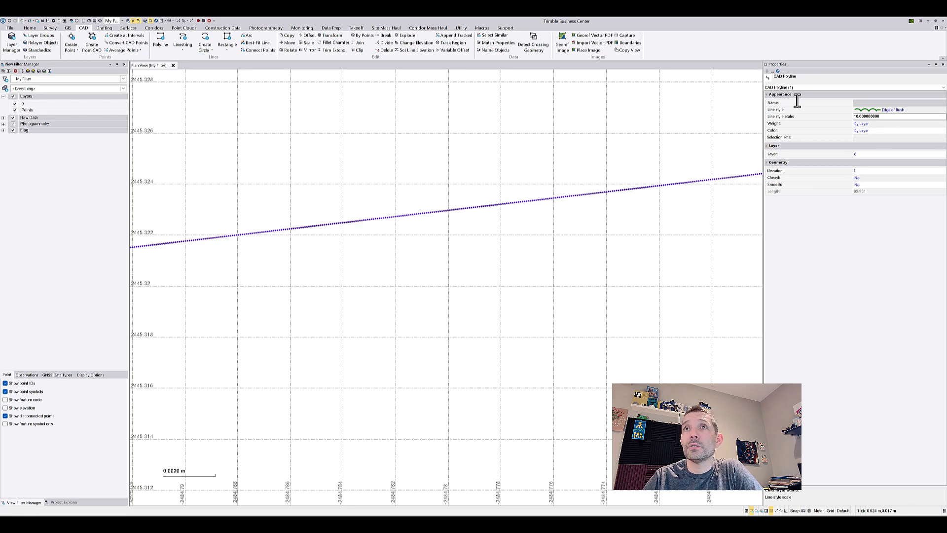
click(882, 109)
click(882, 109)
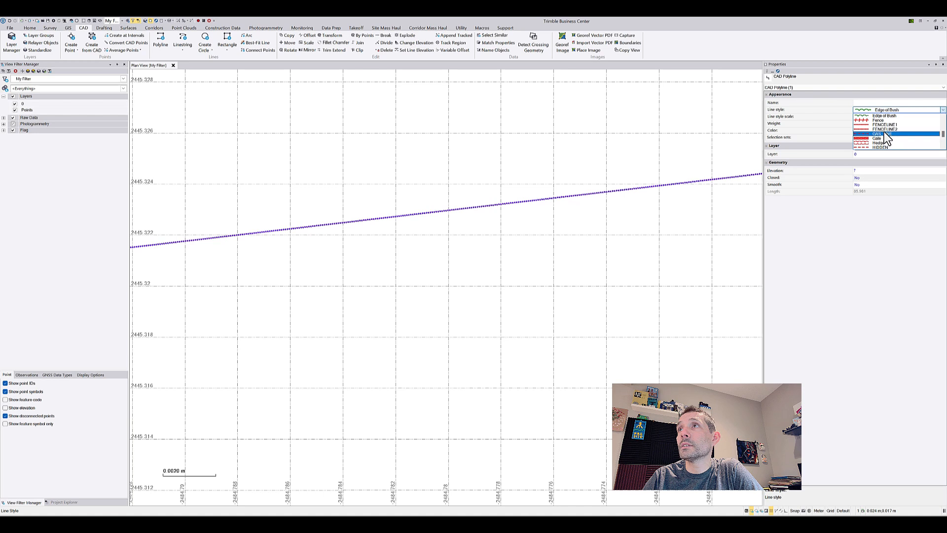
scroll(884, 132, up, 2)
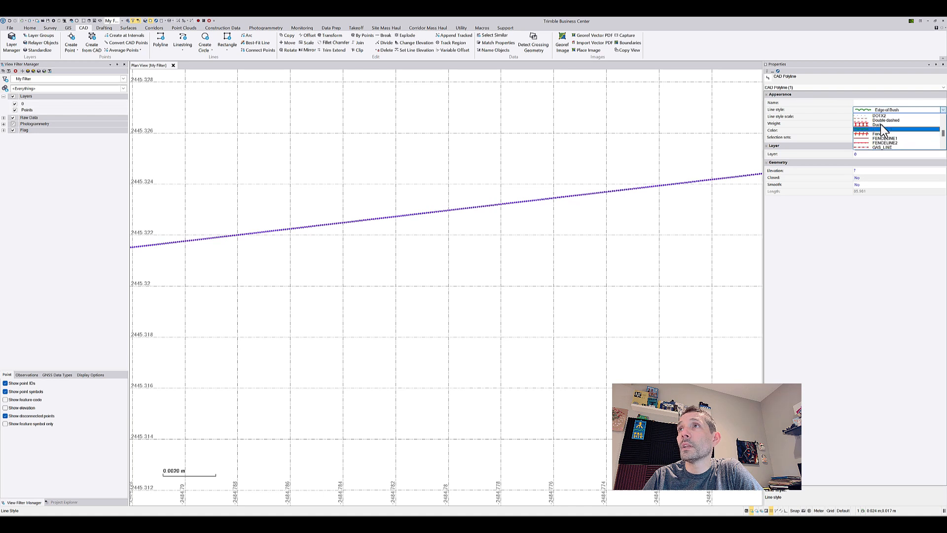
click(883, 127)
scroll(623, 184, down, 10)
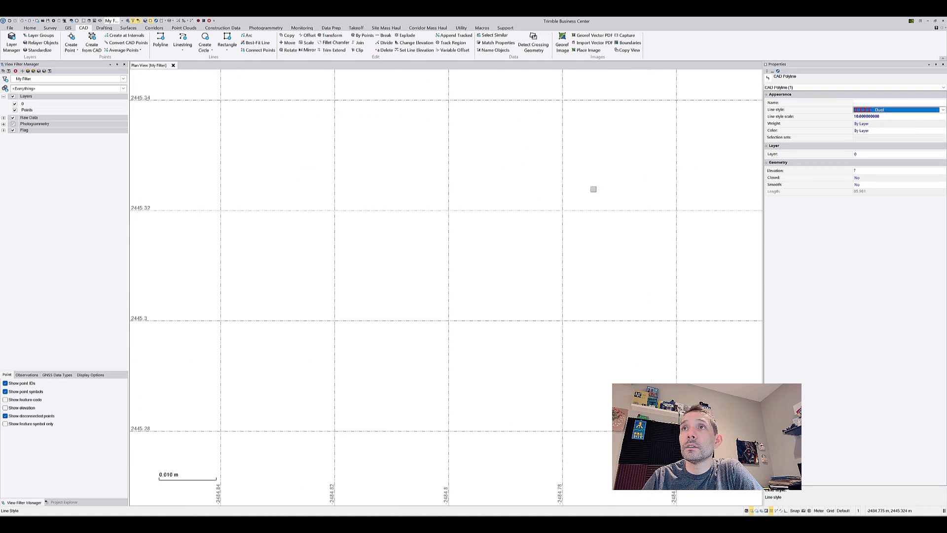
scroll(599, 182, down, 5)
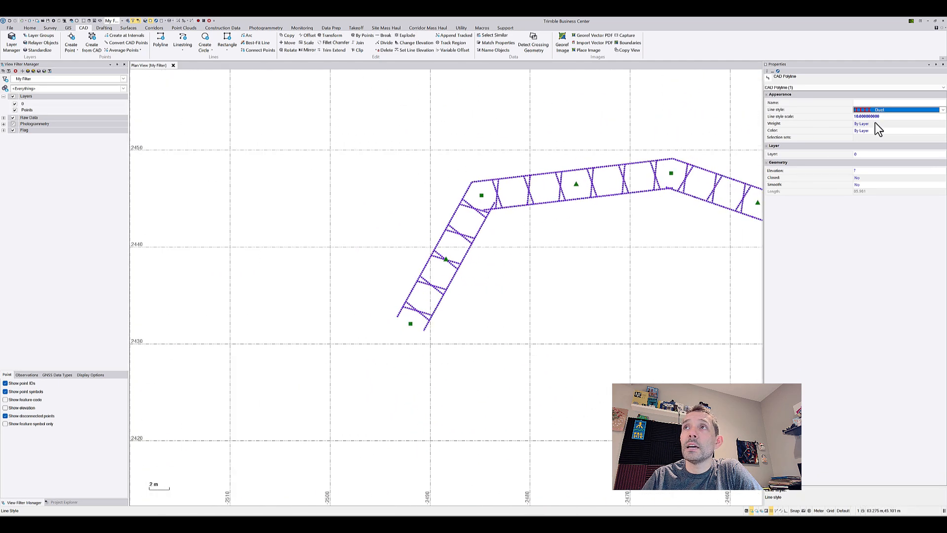
Step: Set the Duct polyline's line style scale to 1 and inspect the deselected line near its corner
drag(889, 114, 694, 118)
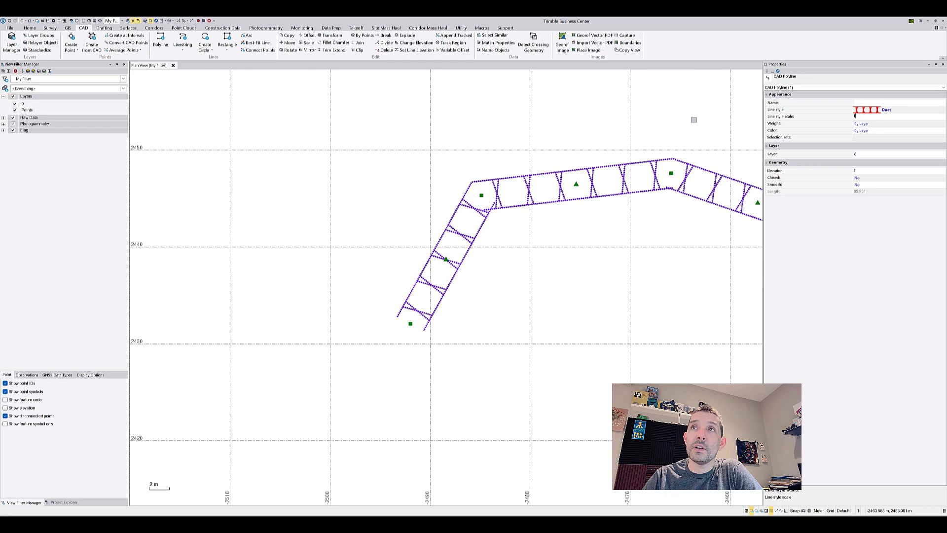
key(Return)
scroll(474, 213, up, 6)
click(523, 206)
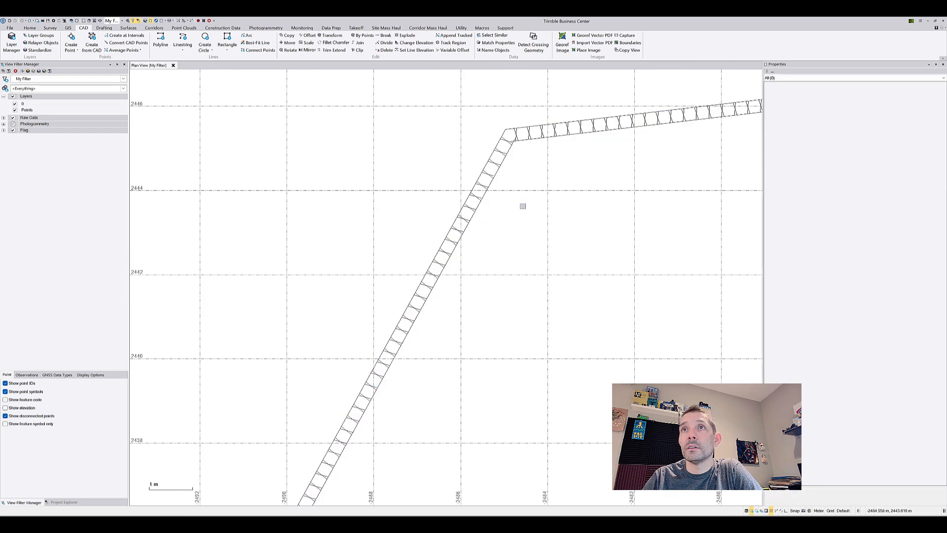
Step: Set the Duct polyline's line style scale to 10 and bring most of the line into view
click(508, 136)
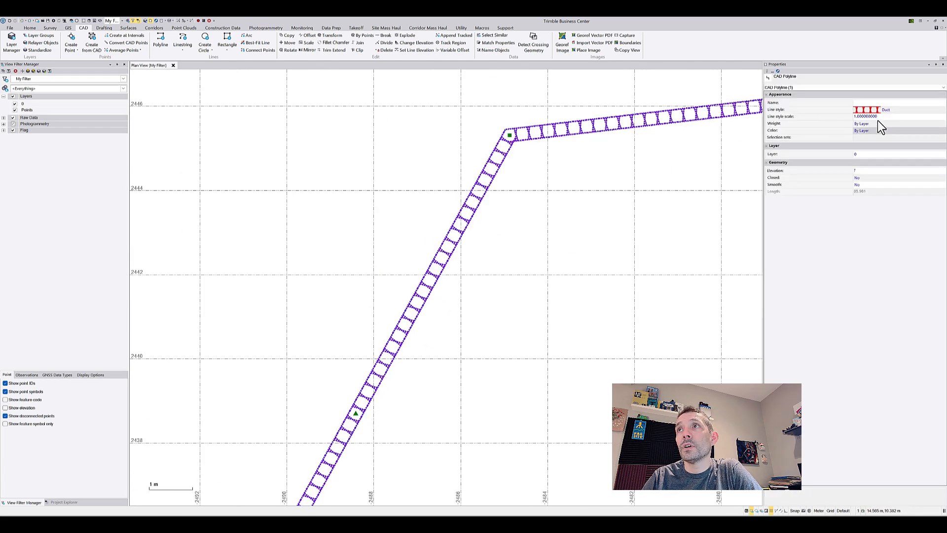
drag(883, 113, 791, 113)
text(10)
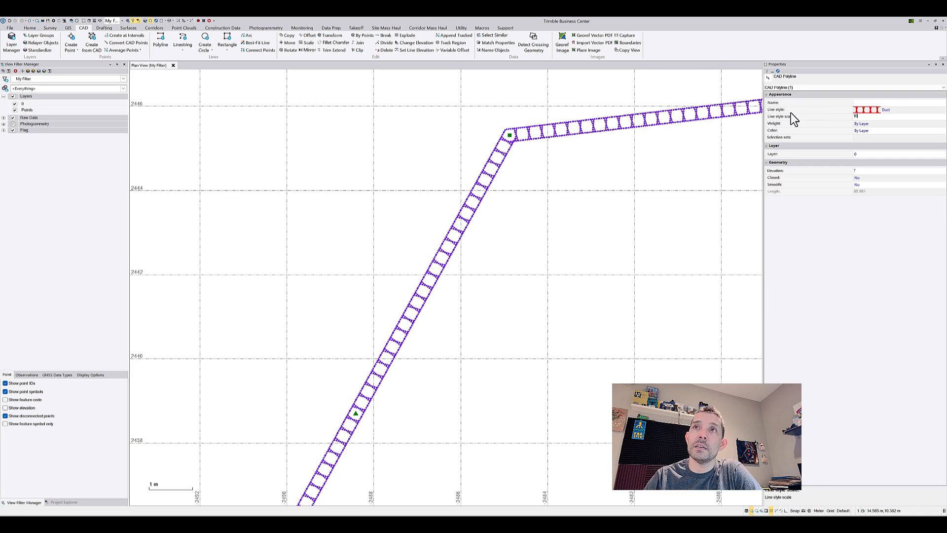
key(Return)
scroll(474, 329, down, 12)
middle_drag(602, 306, 443, 219)
scroll(443, 219, up, 1)
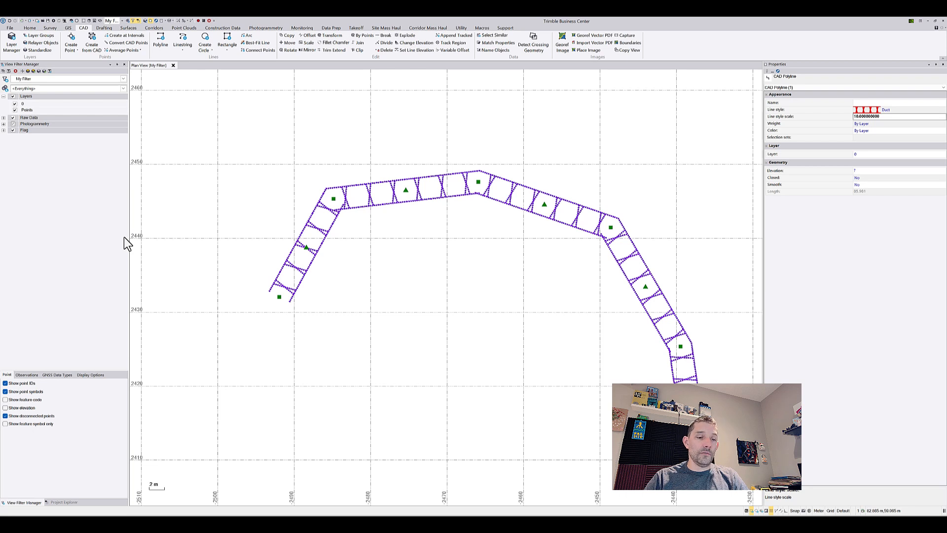
Step: Find and launch the Line Type Editor application and reposition its window over the plan view
key(alt+space)
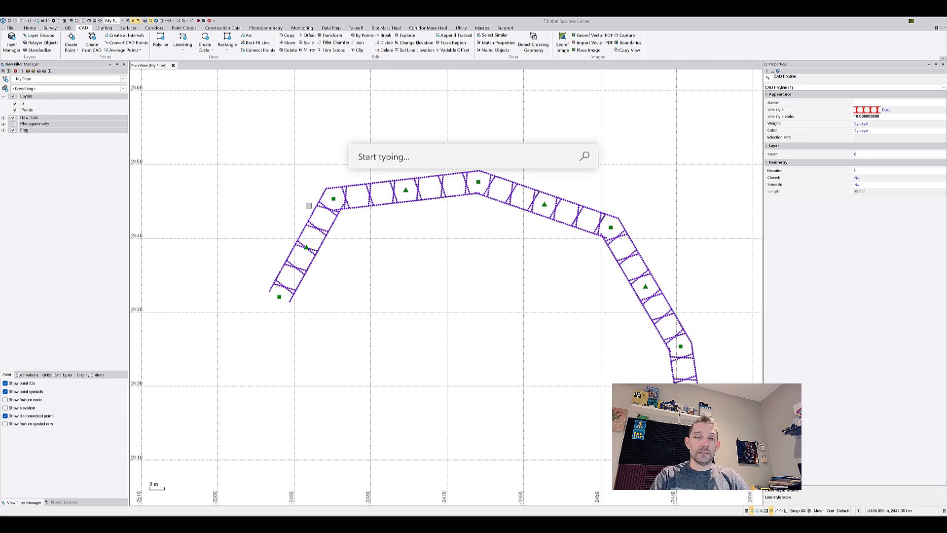
text(lin)
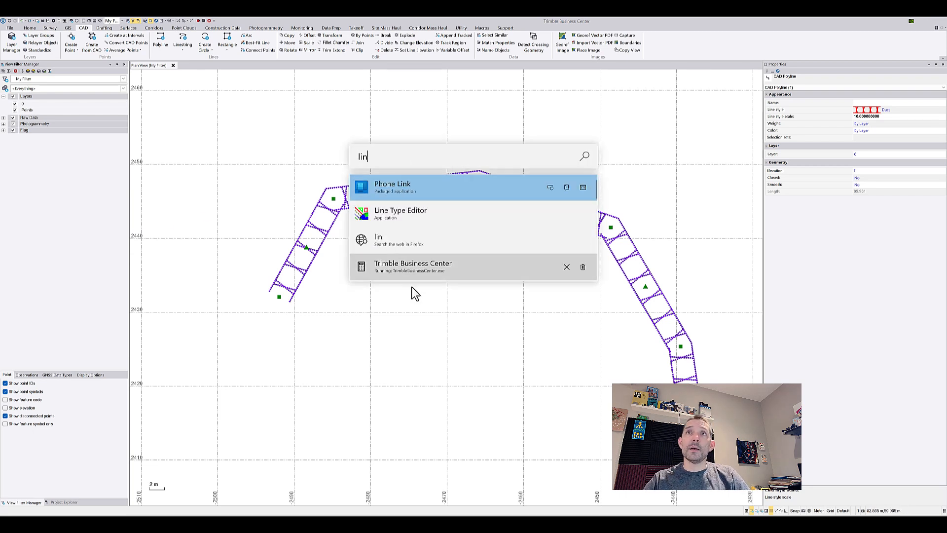
click(429, 211)
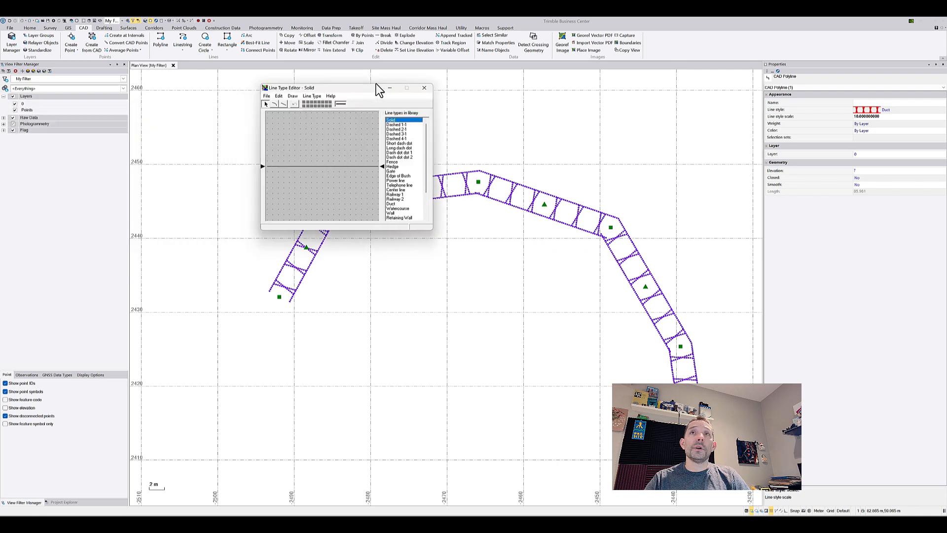
drag(366, 85, 417, 100)
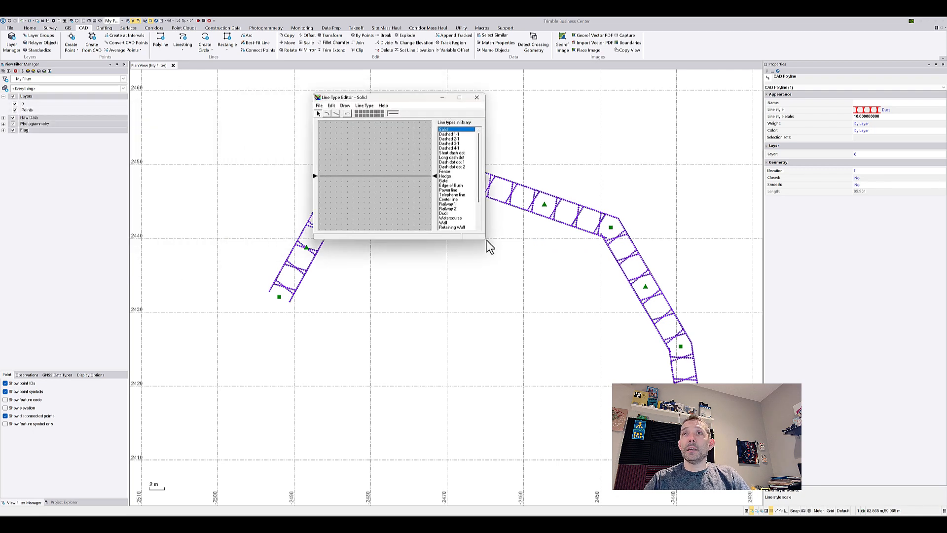
Step: Preview several line types in the library, including Dash dot dot 1, Dashed 3-1, Solid, Telephone line and Duct
drag(457, 163, 455, 181)
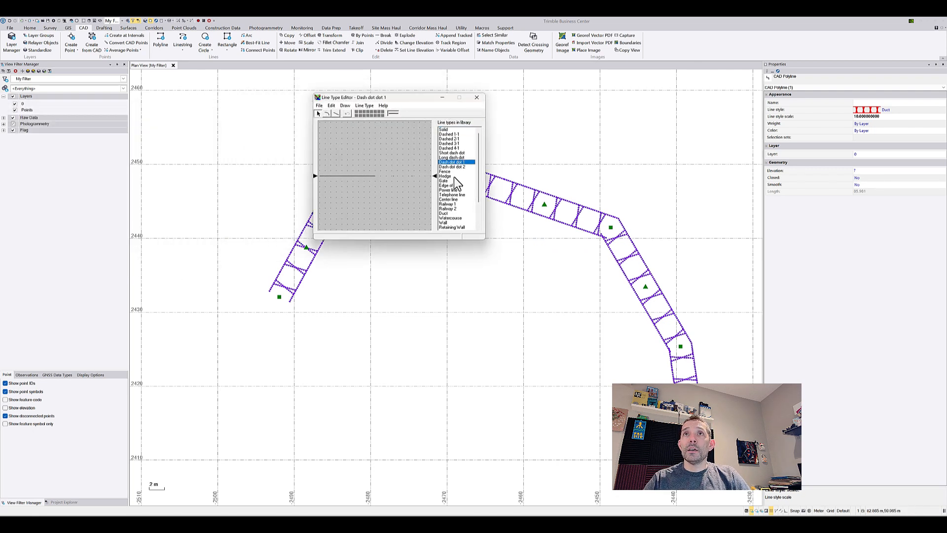
click(450, 143)
click(447, 129)
click(449, 143)
click(454, 195)
click(449, 213)
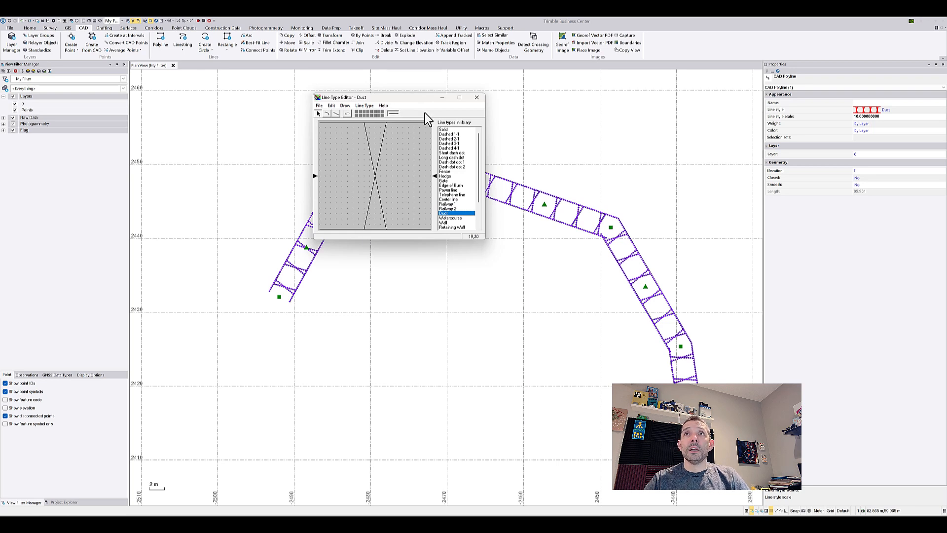
Step: Start a new empty line type library and draw two joined arcs forming an S shape on the grid
click(319, 105)
click(347, 122)
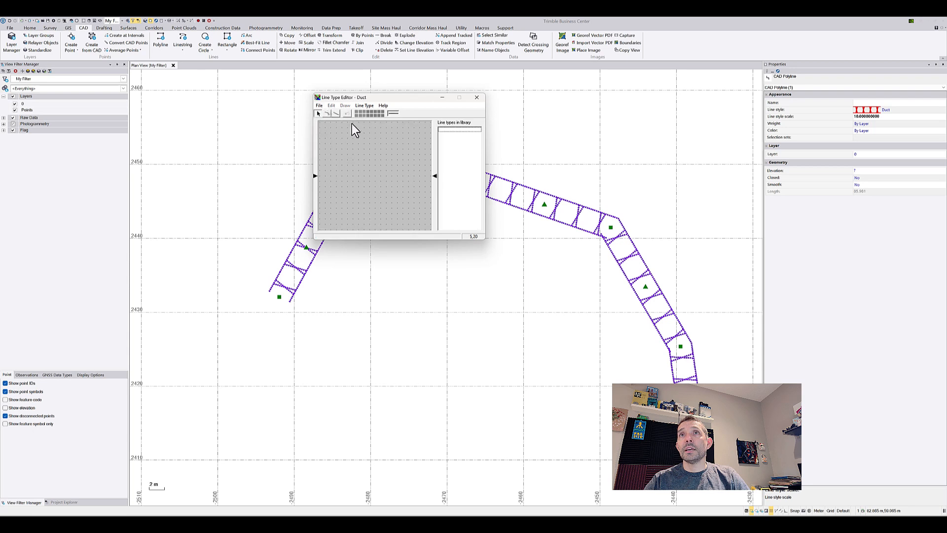
click(329, 113)
click(372, 140)
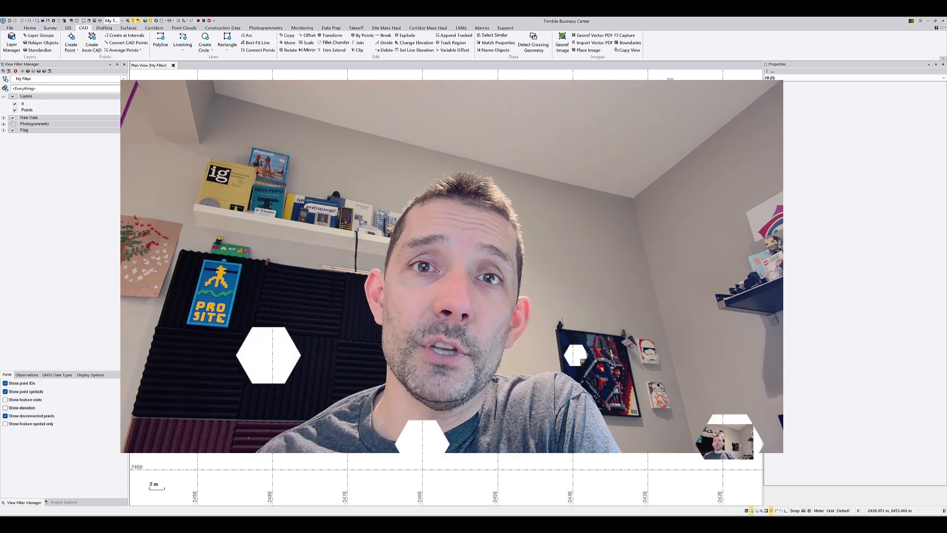
click(338, 194)
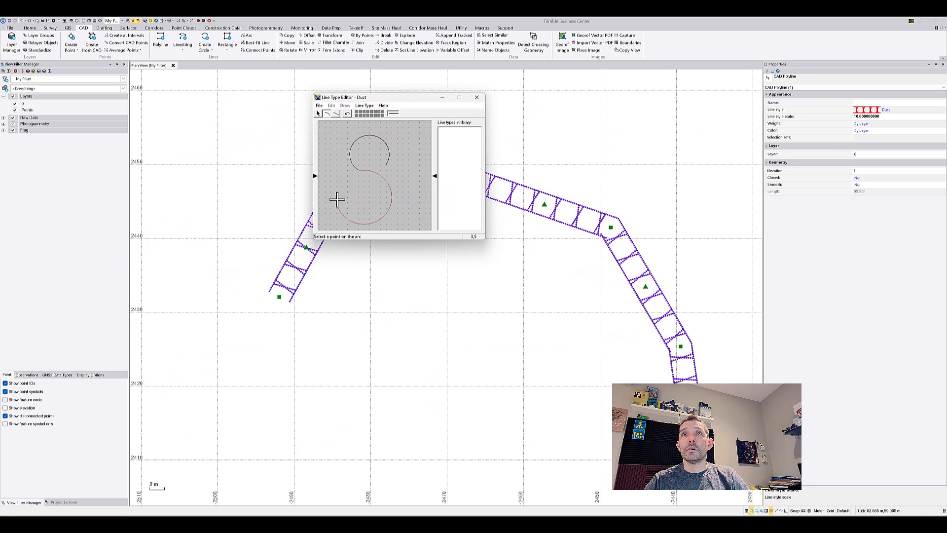
Step: Draw a chain of straight segments from the lower arc's end up, over and down around the S-shaped arcs
click(337, 114)
click(336, 138)
click(369, 128)
click(403, 128)
click(420, 171)
click(412, 210)
click(394, 225)
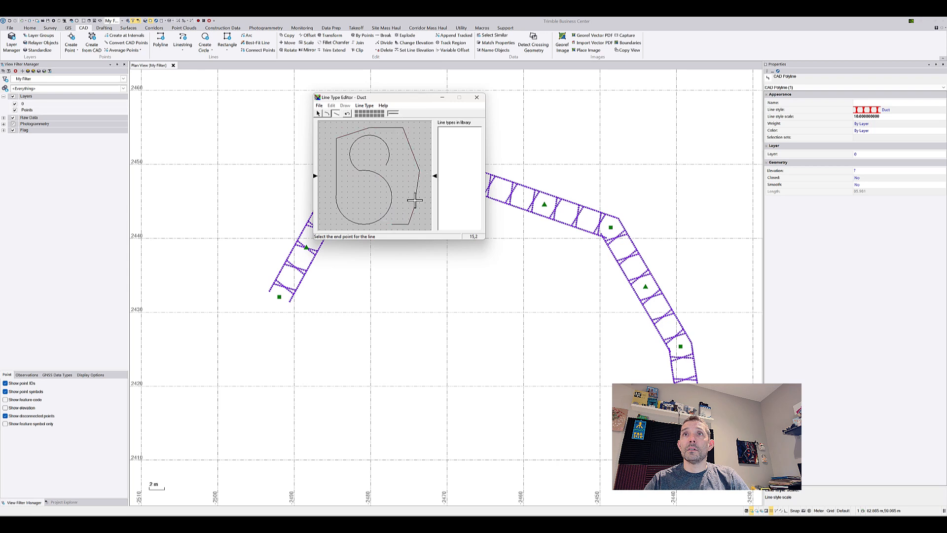
Step: Start saving the line type library as a new file, and open the line style import's source file browser in the CADStyles folder
click(320, 106)
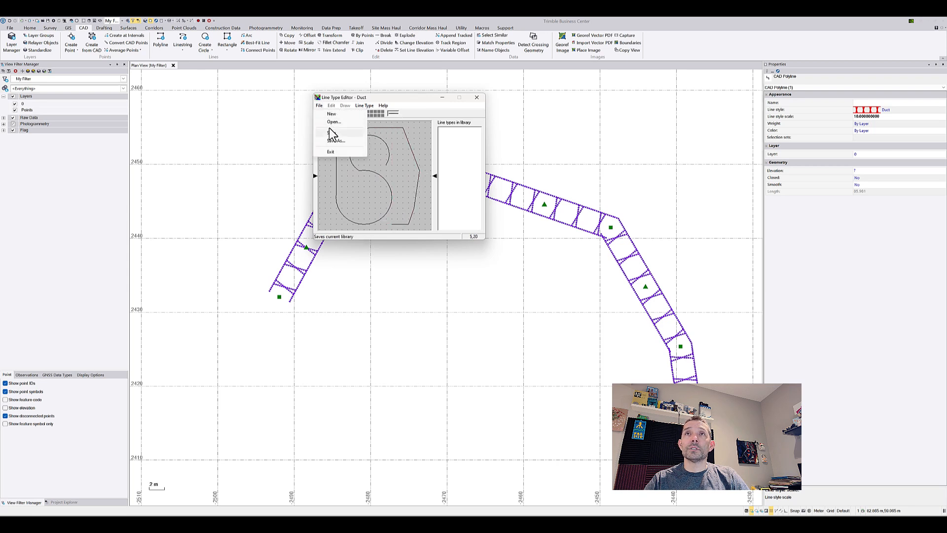
click(332, 140)
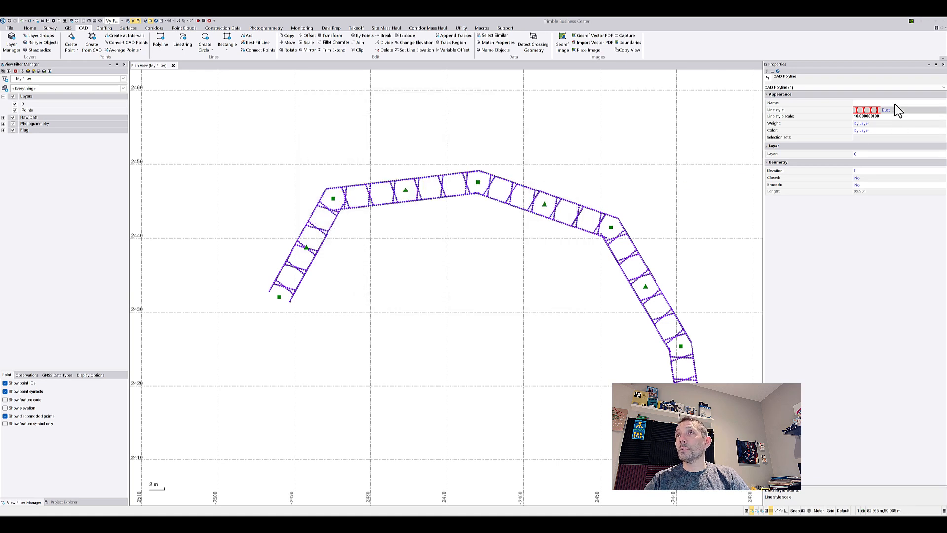
click(895, 110)
scroll(940, 134, down, 3)
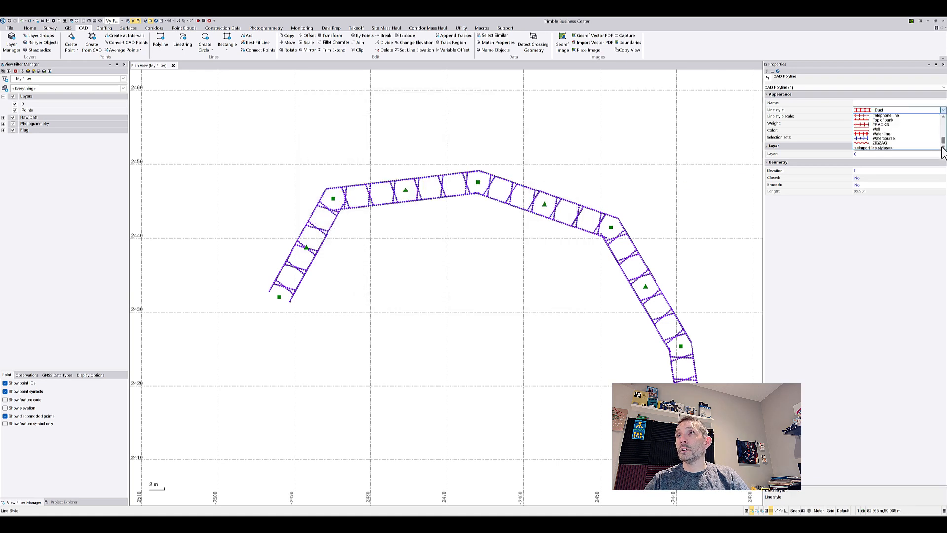
click(899, 144)
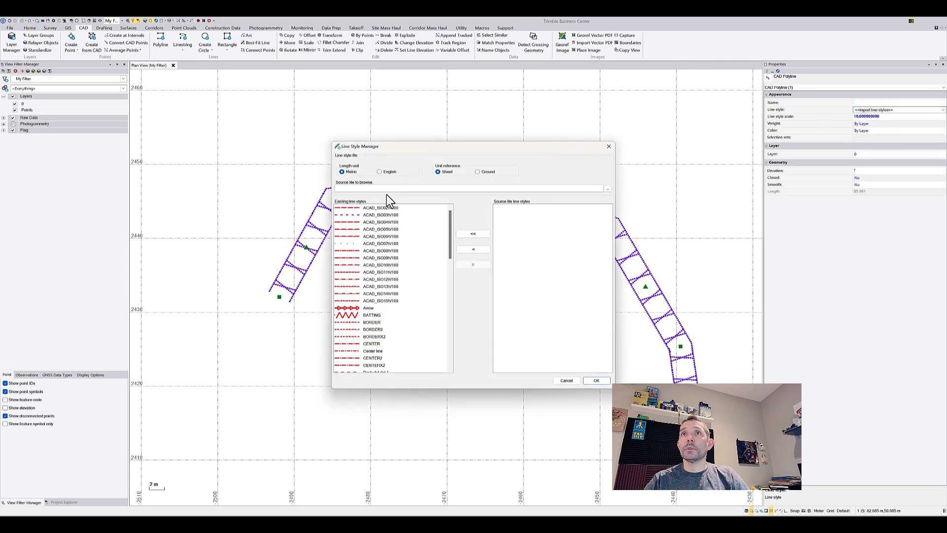
click(608, 189)
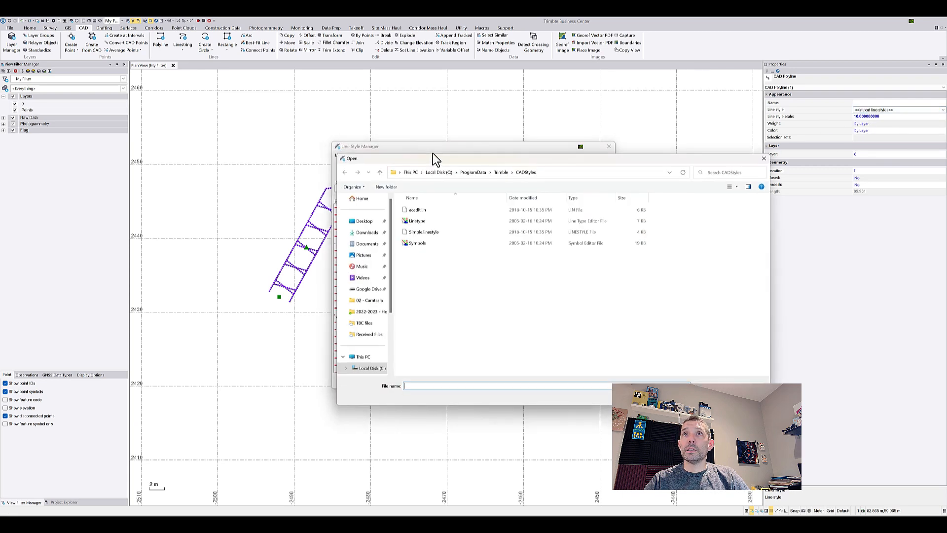
click(563, 171)
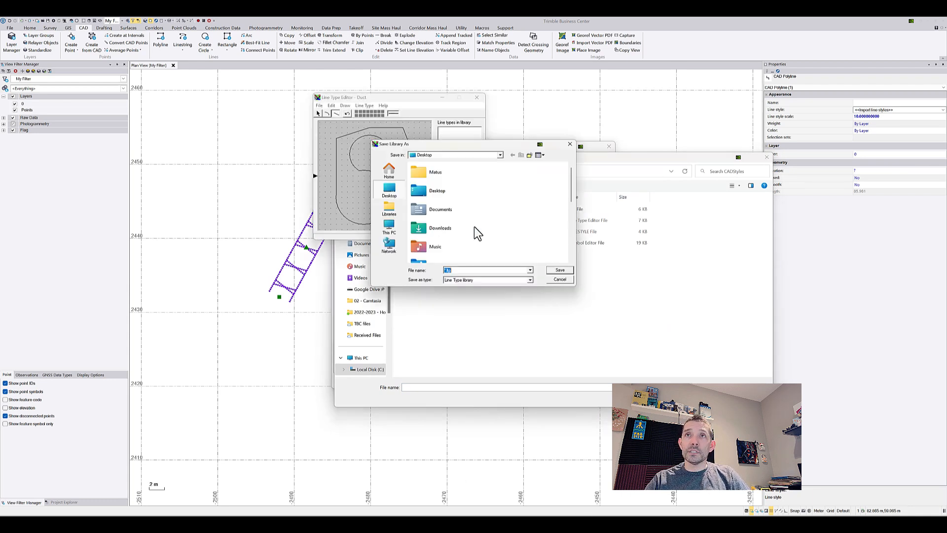
Step: Try to navigate the library's save location to the CADStyles folder on Local Disk (C:)
click(499, 155)
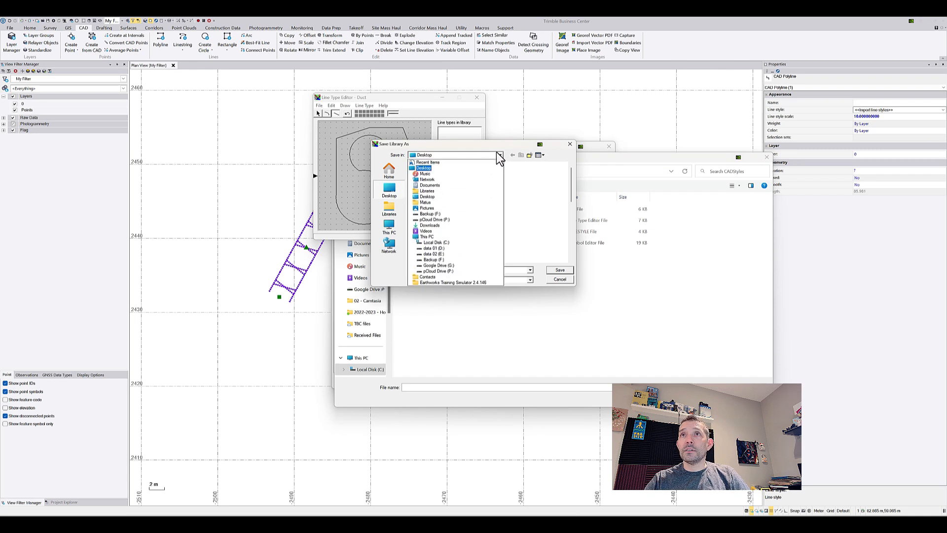
click(478, 157)
scroll(477, 152, down, 3)
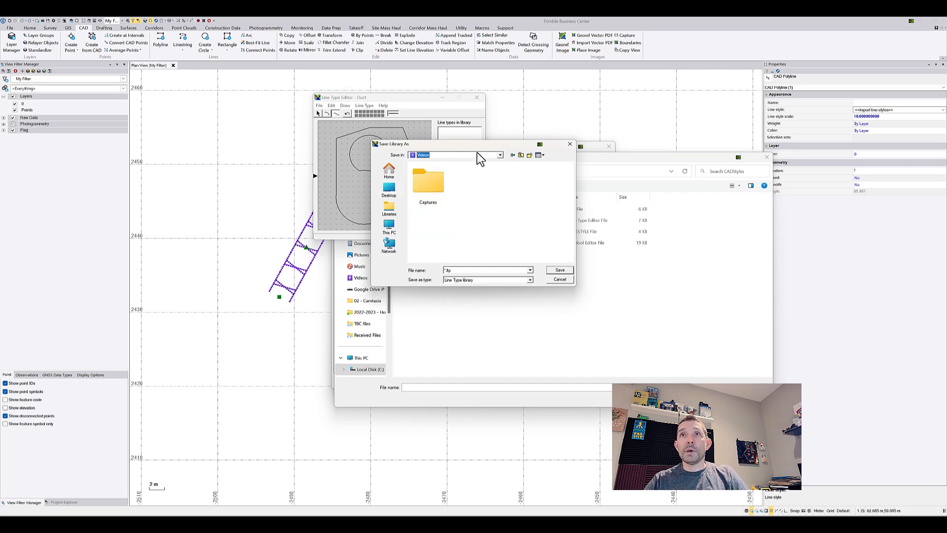
drag(499, 148, 513, 211)
click(517, 218)
click(468, 305)
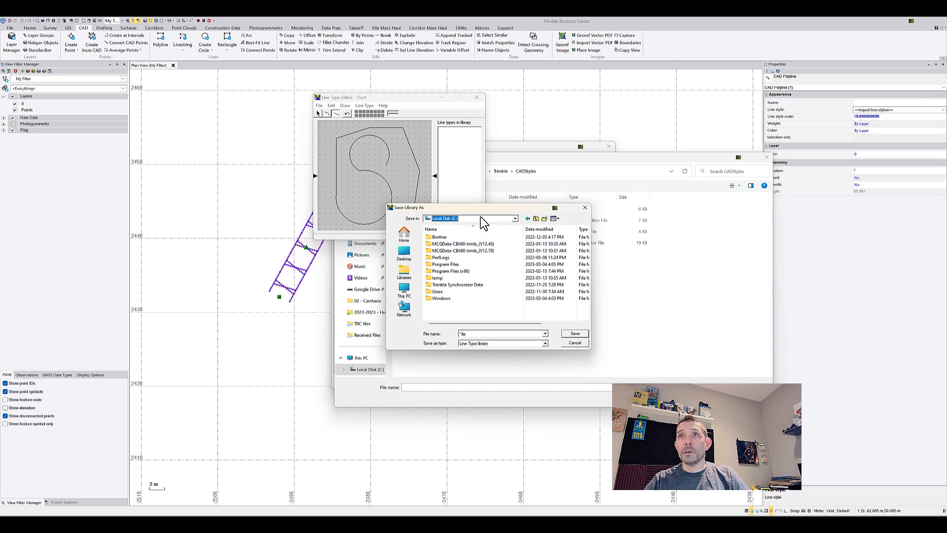
click(481, 218)
click(480, 216)
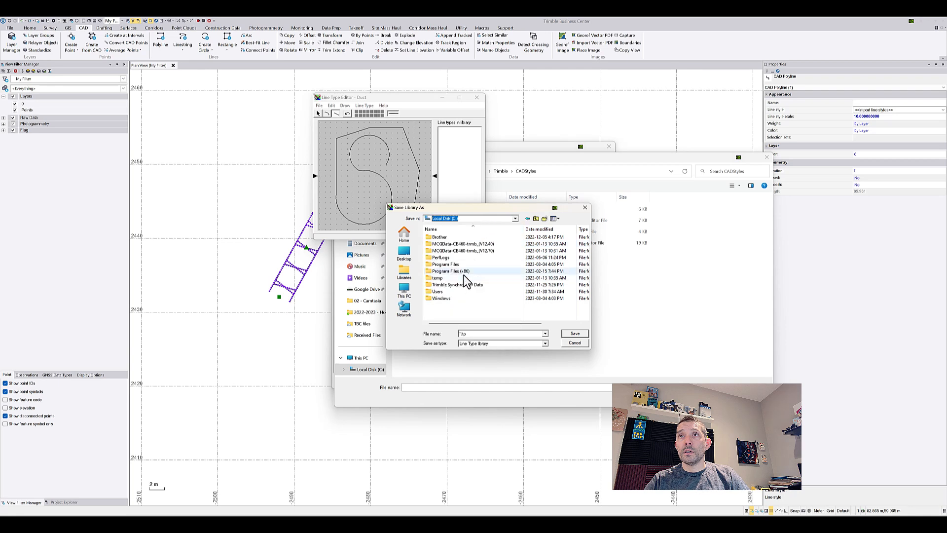
click(478, 217)
click(478, 217)
click(478, 217)
click(476, 241)
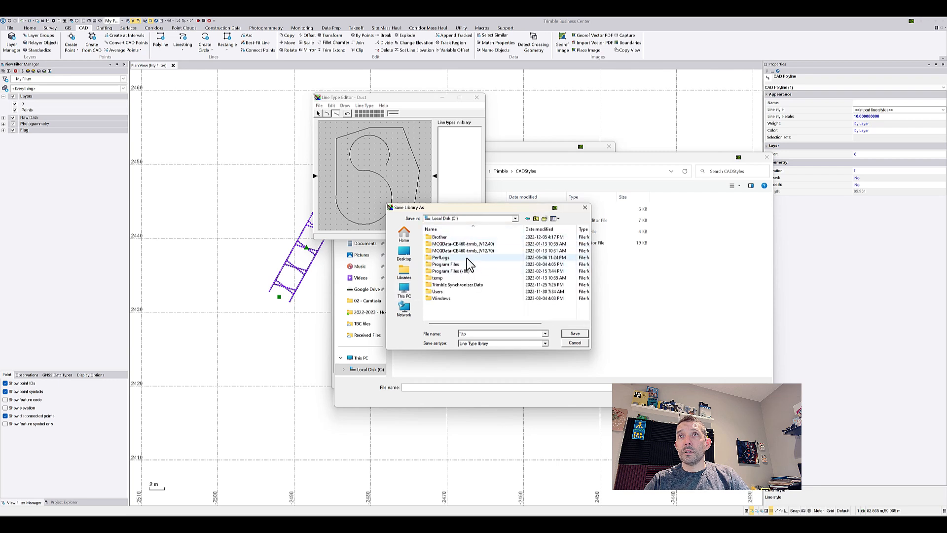
Step: Save the line type library on the Desktop as matus_test and set it as the system library
click(405, 254)
text(matus_test)
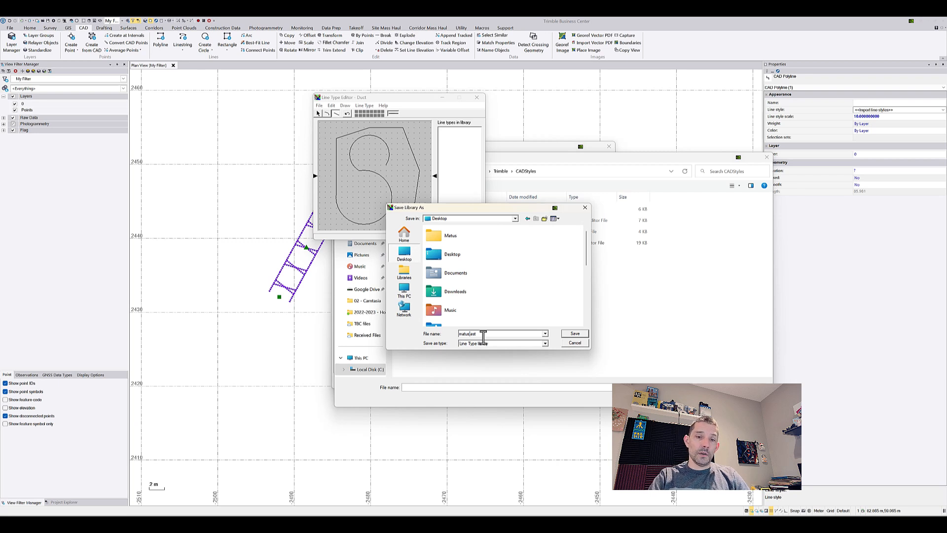
click(573, 334)
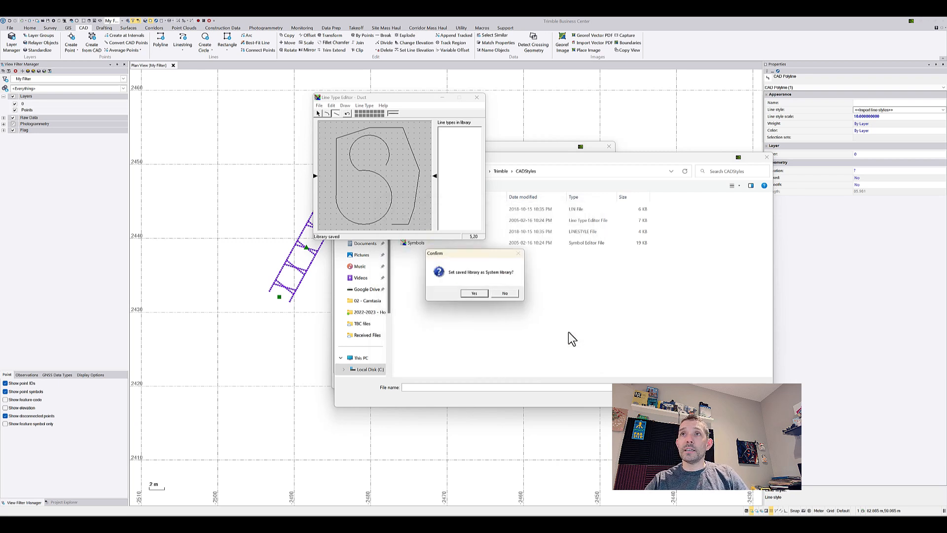
click(475, 295)
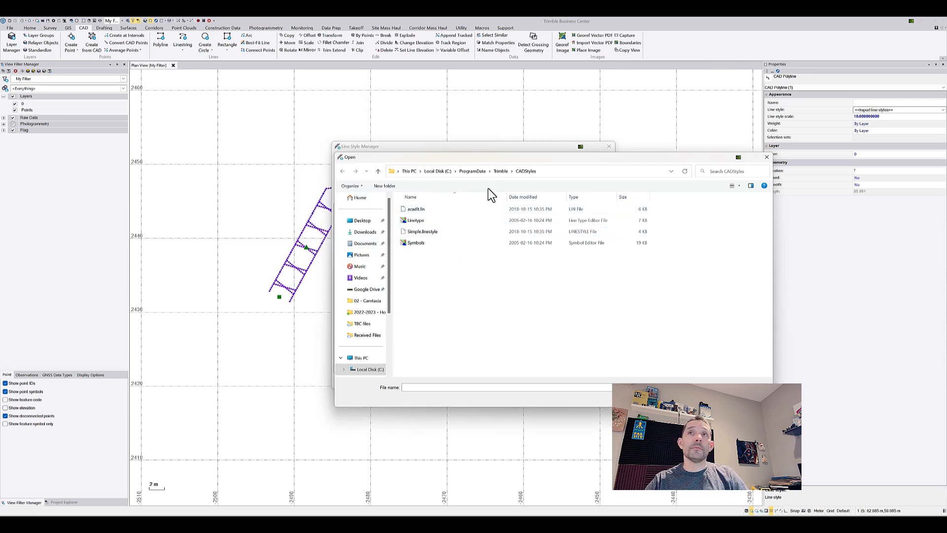
Step: Place the matus_test library file in the CADStyles folder and load it as the Line Style Manager's source file
click(495, 169)
double_click(422, 229)
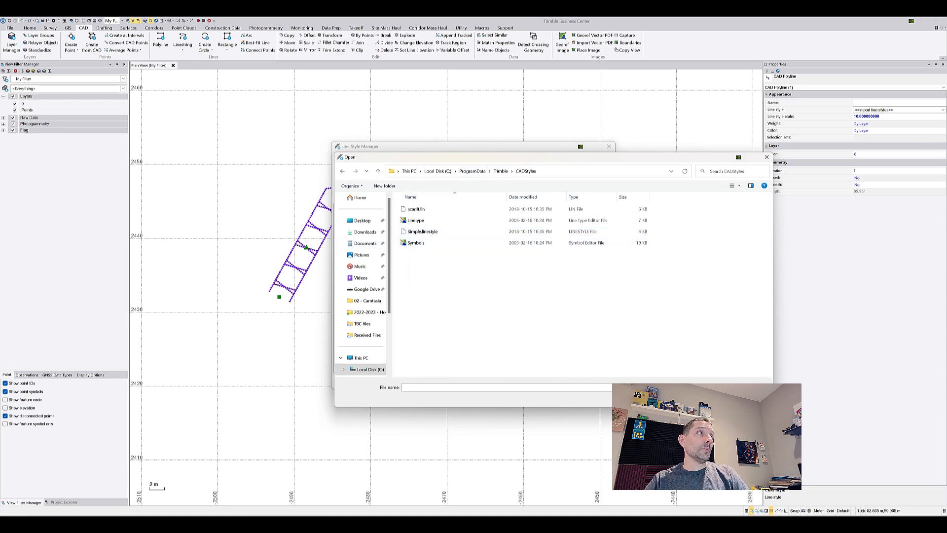
drag(363, 203, 493, 335)
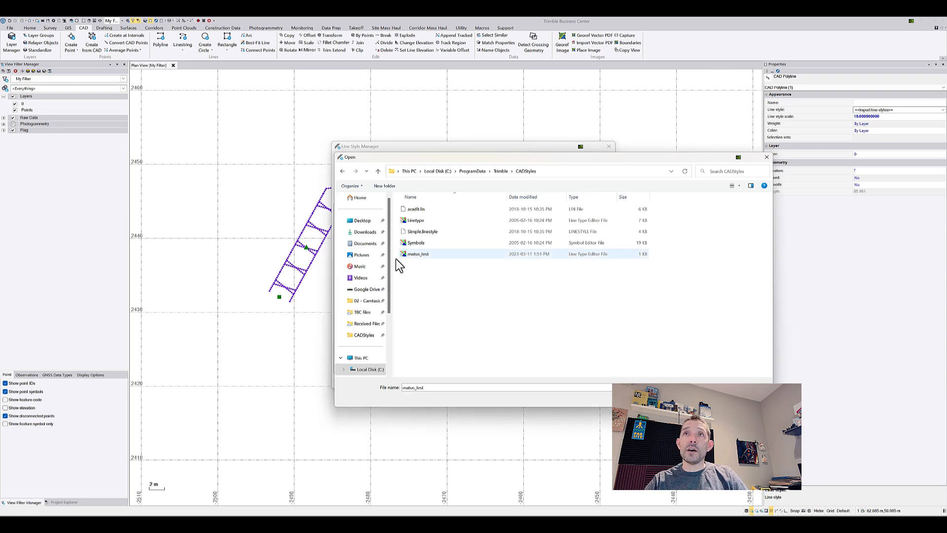
click(704, 399)
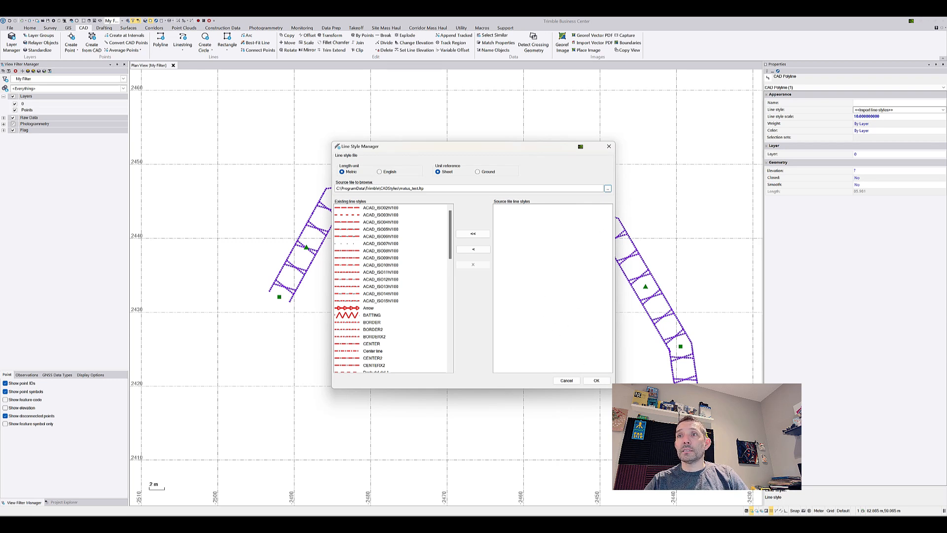
Step: Switch back to Line Type Editor and add a new line type named Matus_Test to the library
click(589, 523)
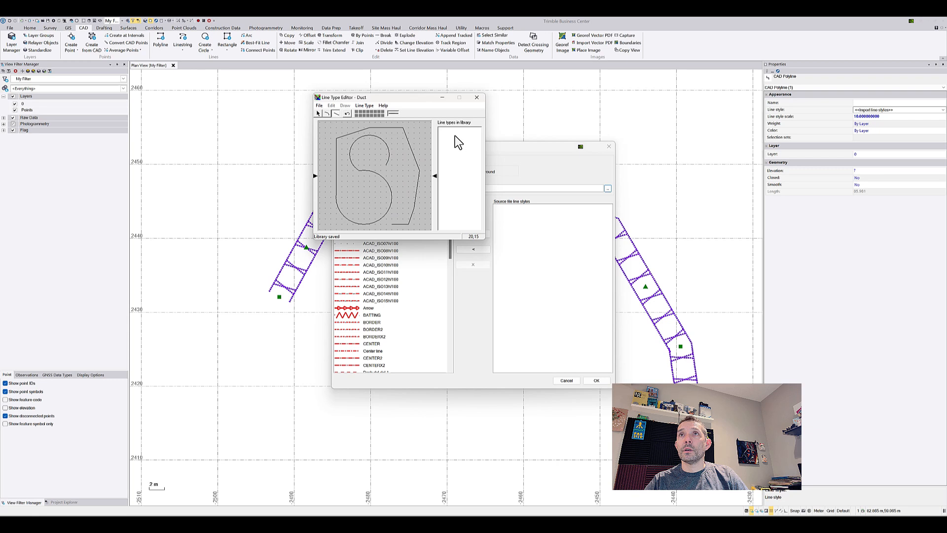
click(443, 131)
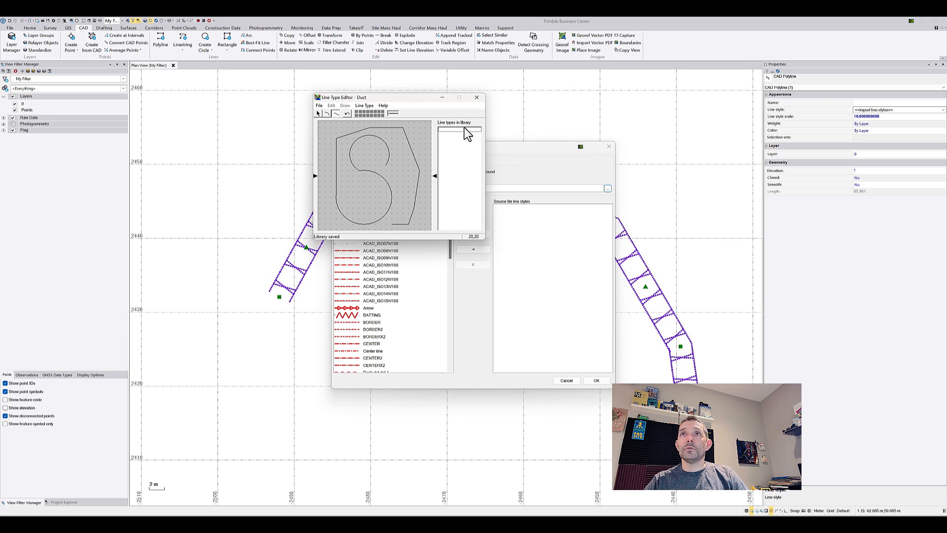
click(364, 105)
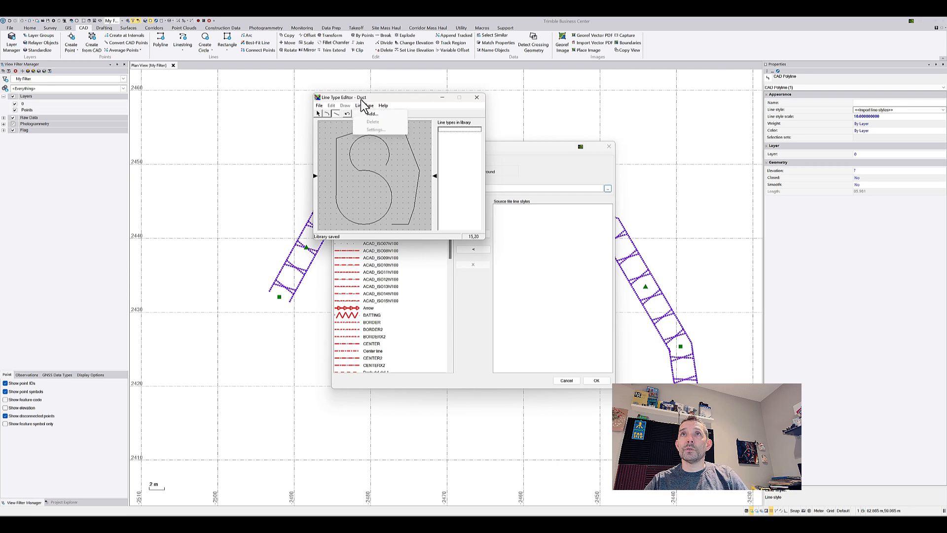
click(372, 114)
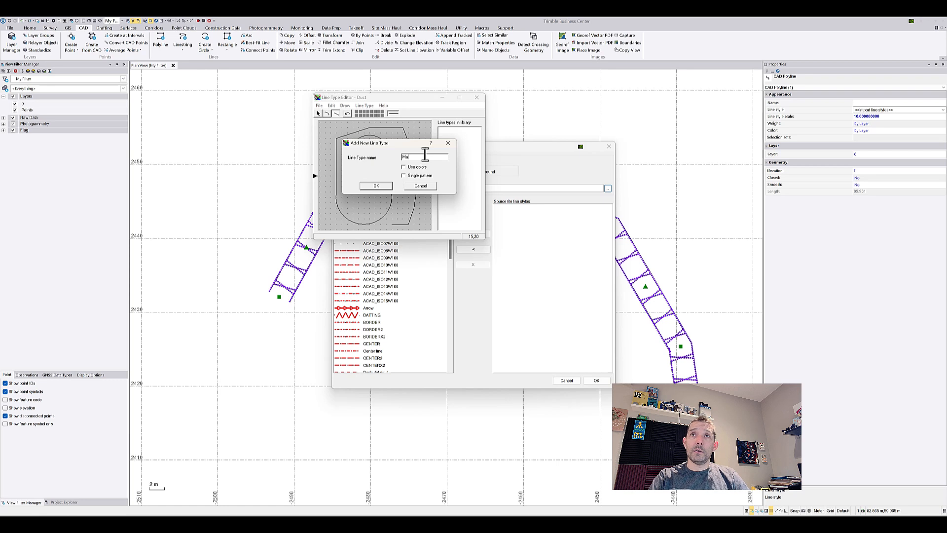
text(Matus_Test)
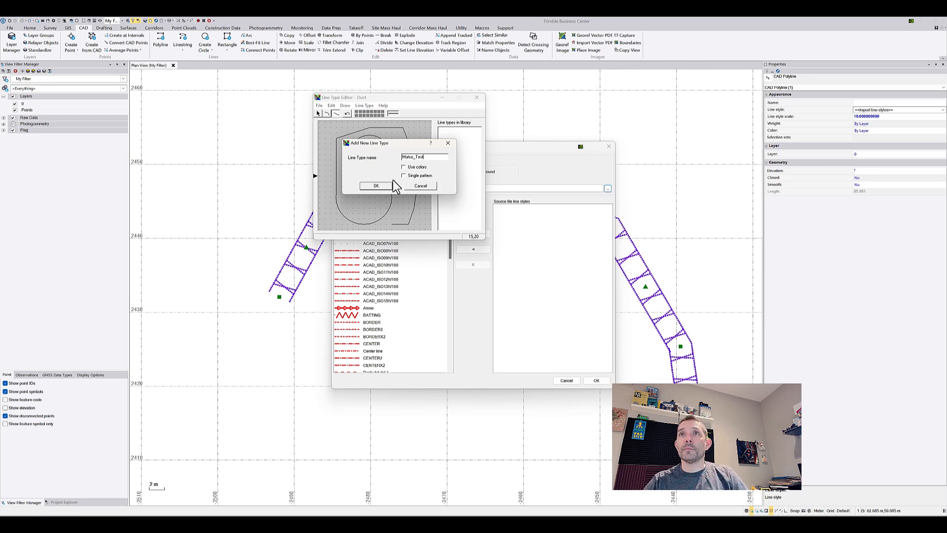
click(378, 185)
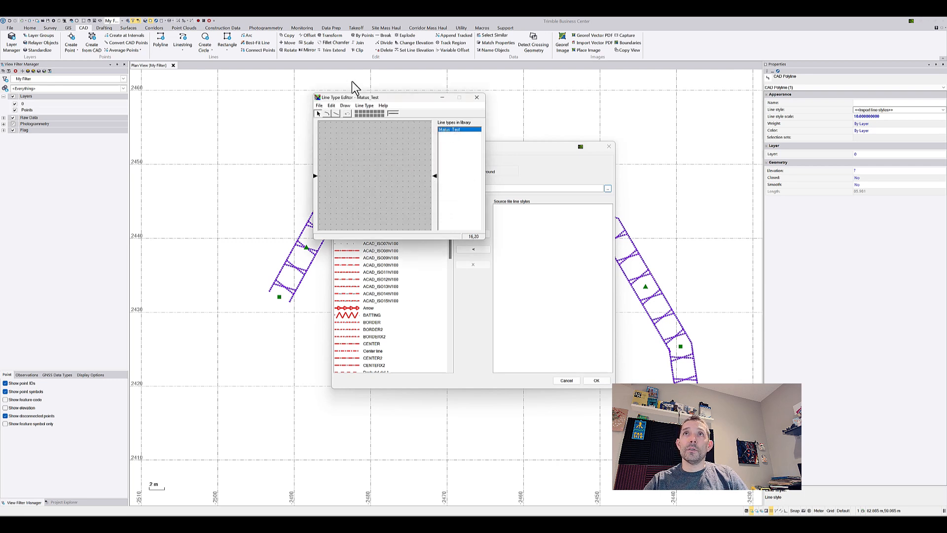
Step: Draw two joined arcs forming a wave on the upper grid, the first curving downward and the second upward
click(327, 113)
click(343, 148)
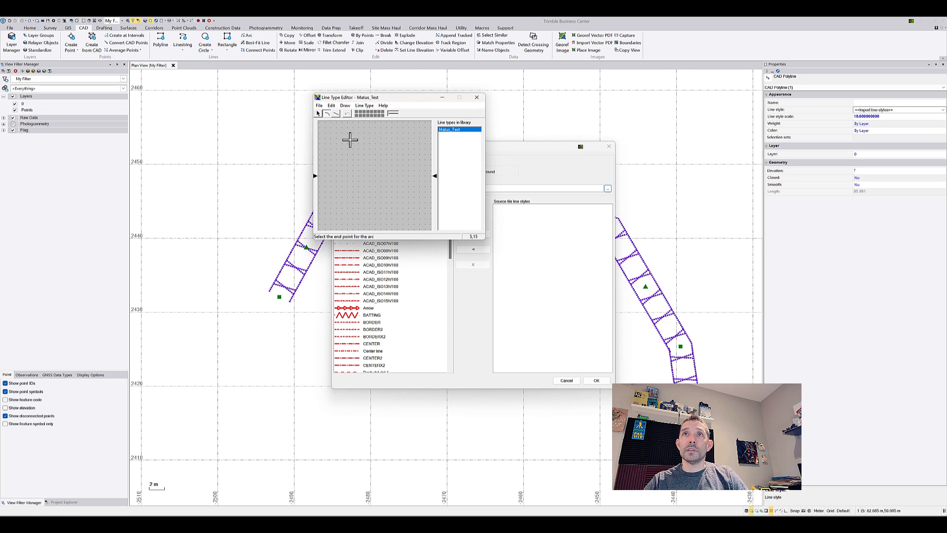
click(385, 149)
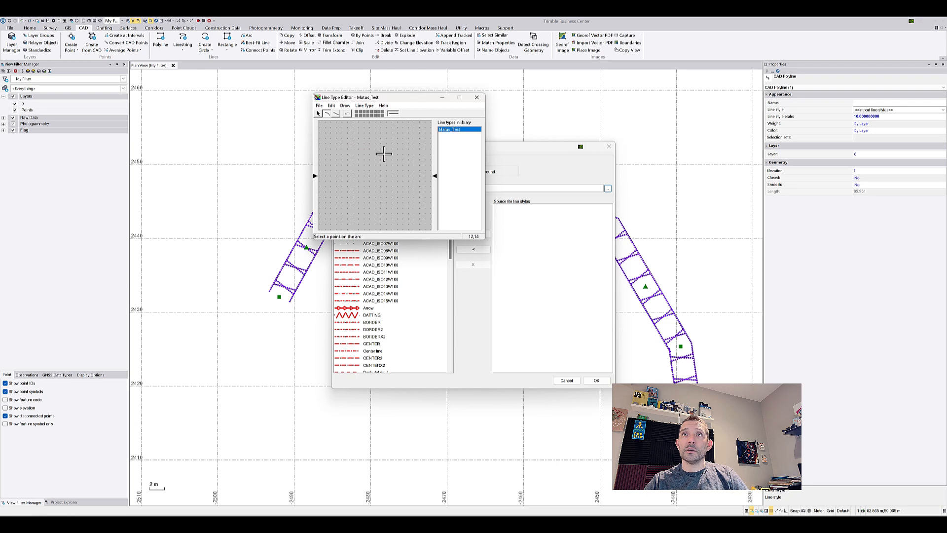
click(380, 161)
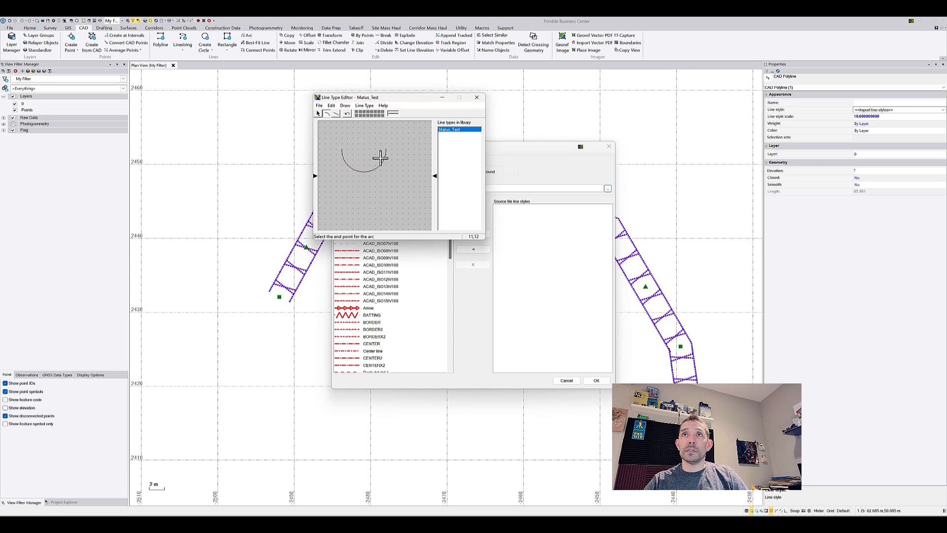
click(423, 144)
click(421, 128)
Step: Draw four connected straight lines from the second arc's end, forming a rectangle around the wave
click(336, 113)
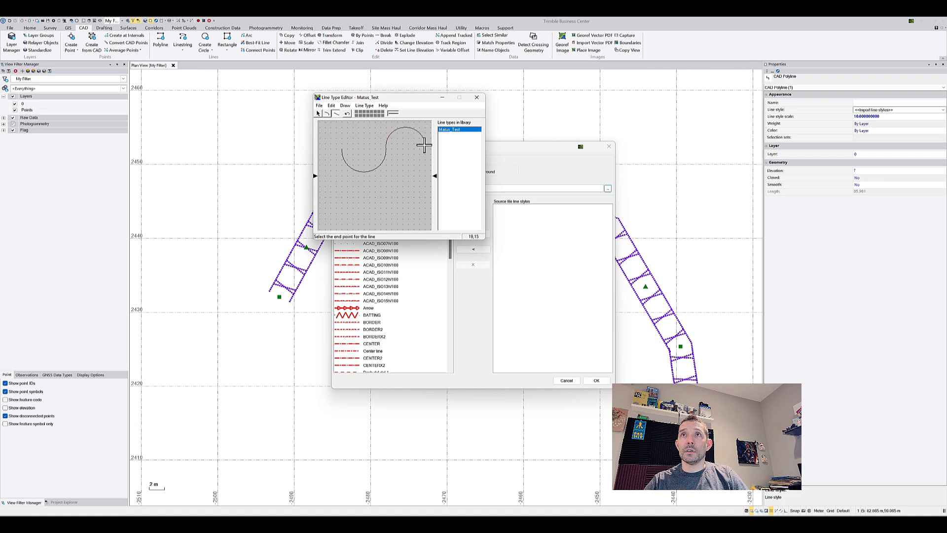
click(426, 186)
click(342, 186)
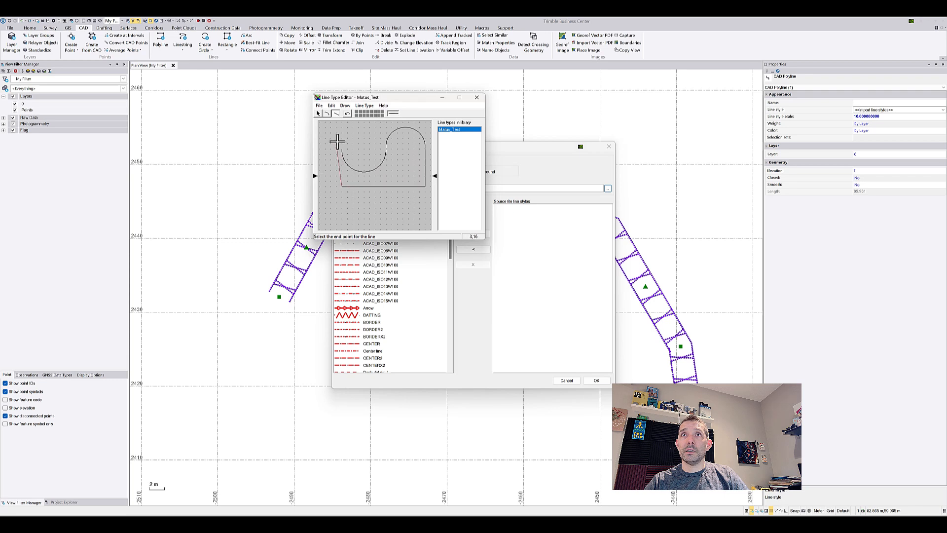
click(344, 124)
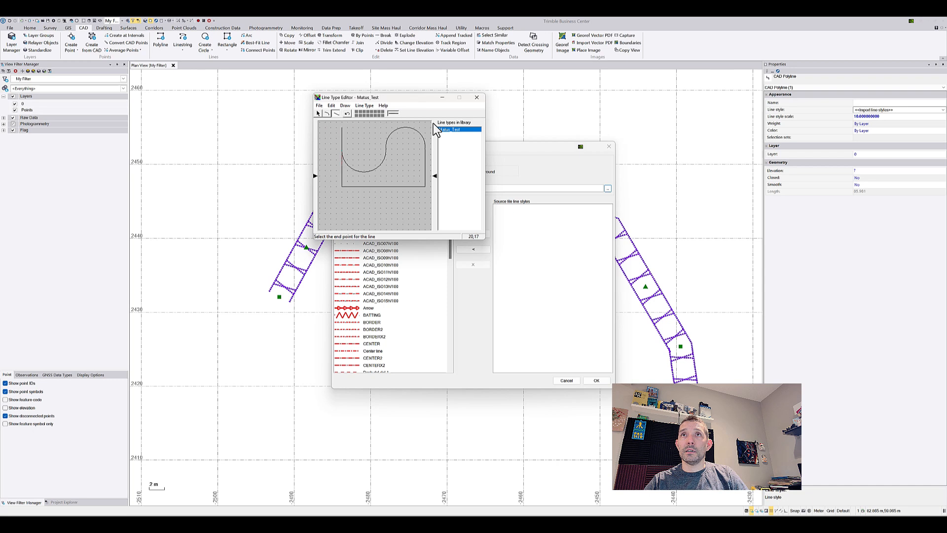
click(425, 126)
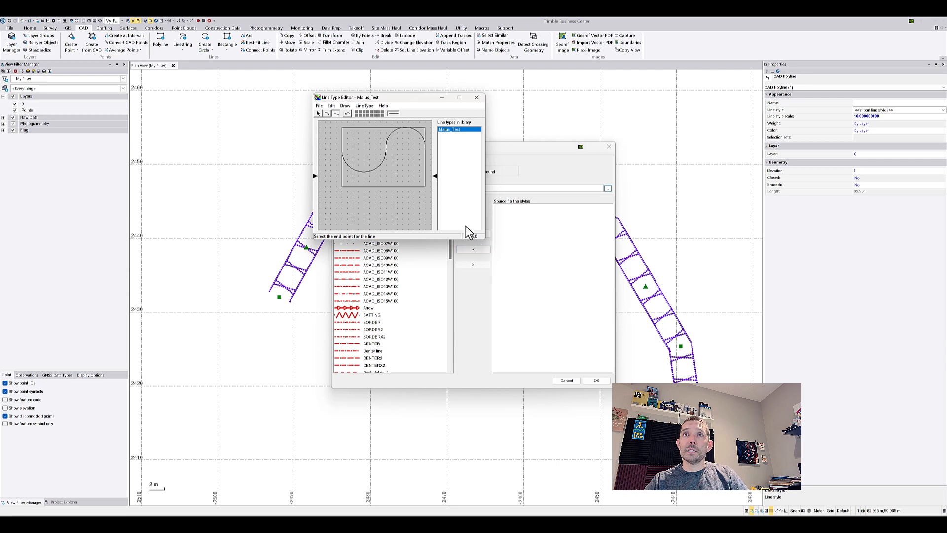
Step: Save the updated line type library as the system library and close Line Type Editor
click(323, 106)
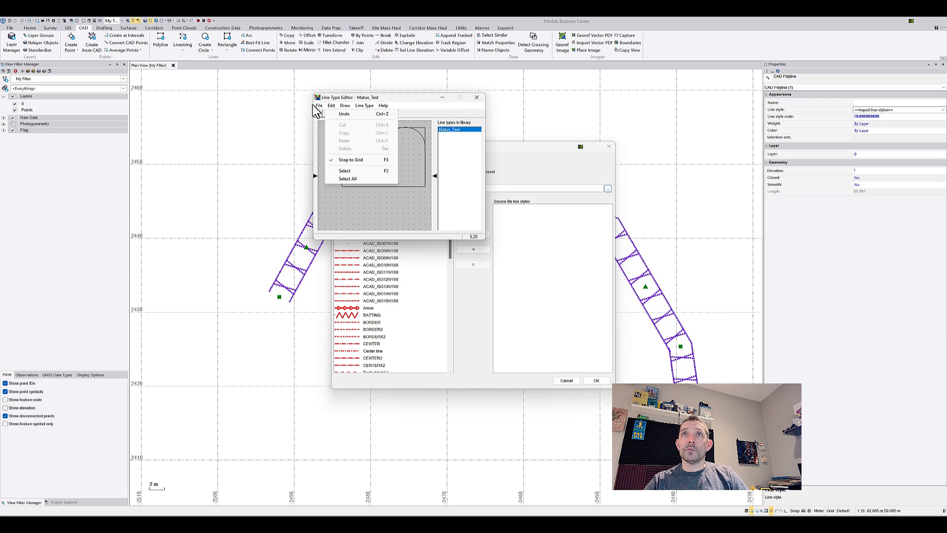
click(332, 131)
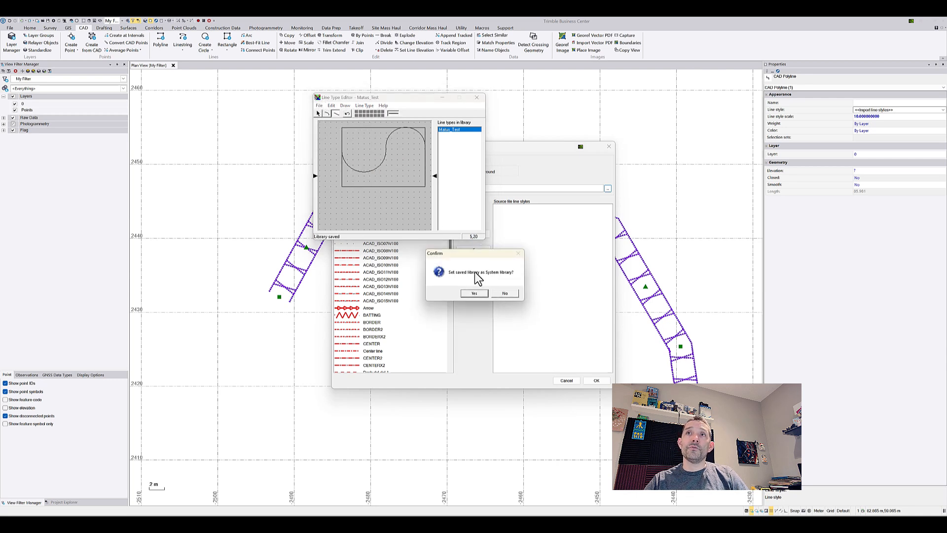
click(474, 294)
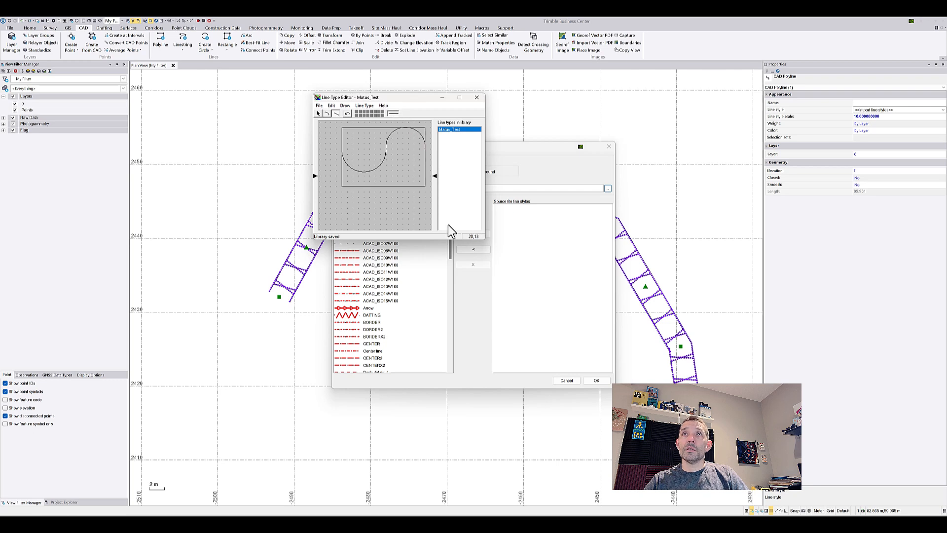
click(477, 97)
Step: Reload matus_test from the CADStyles folder as the source file in the Line Style Manager
click(608, 189)
click(428, 231)
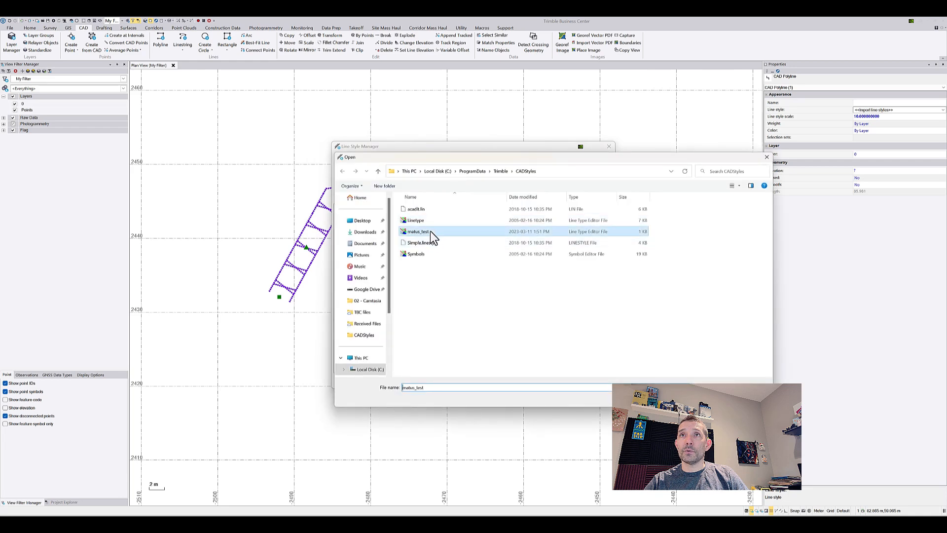
double_click(557, 231)
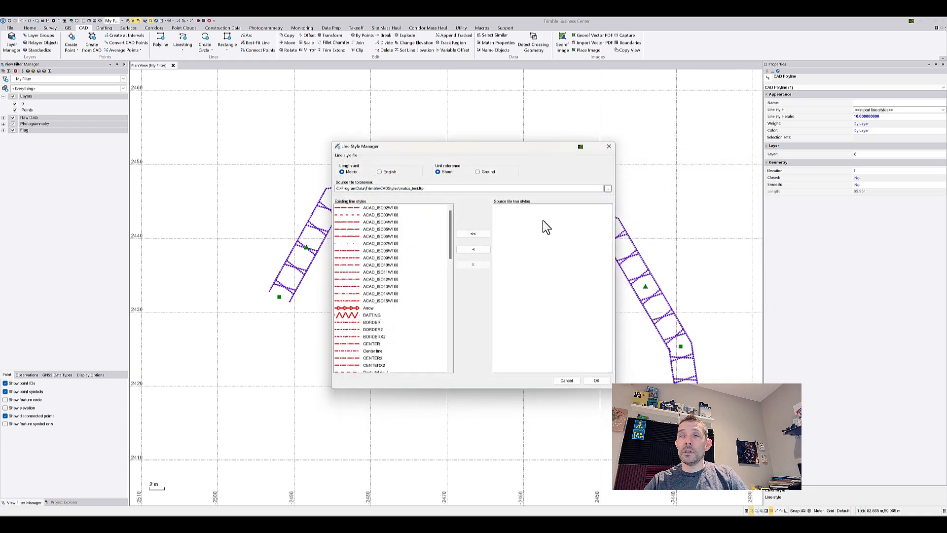
Step: Try to bring in the Matus_Test line style from the matus_test source file in the CADStyles folder
click(608, 189)
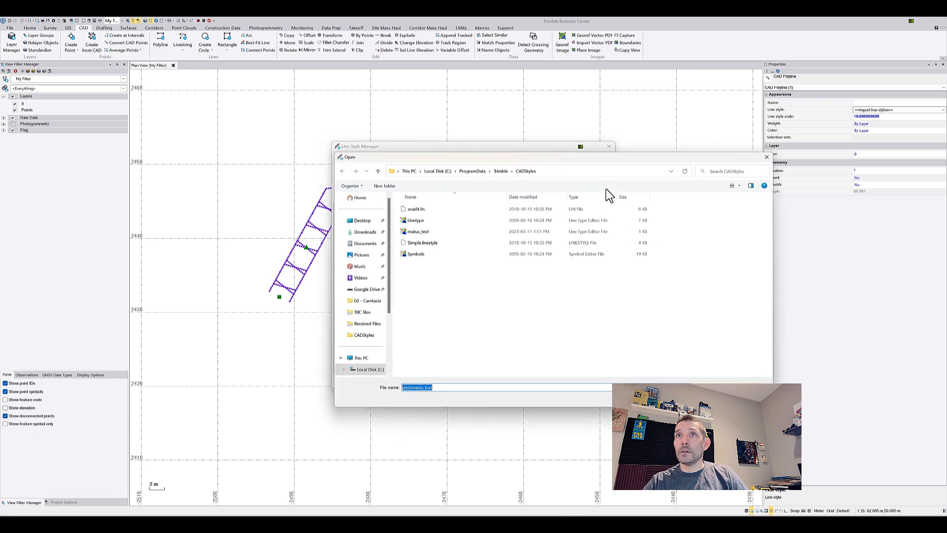
click(426, 233)
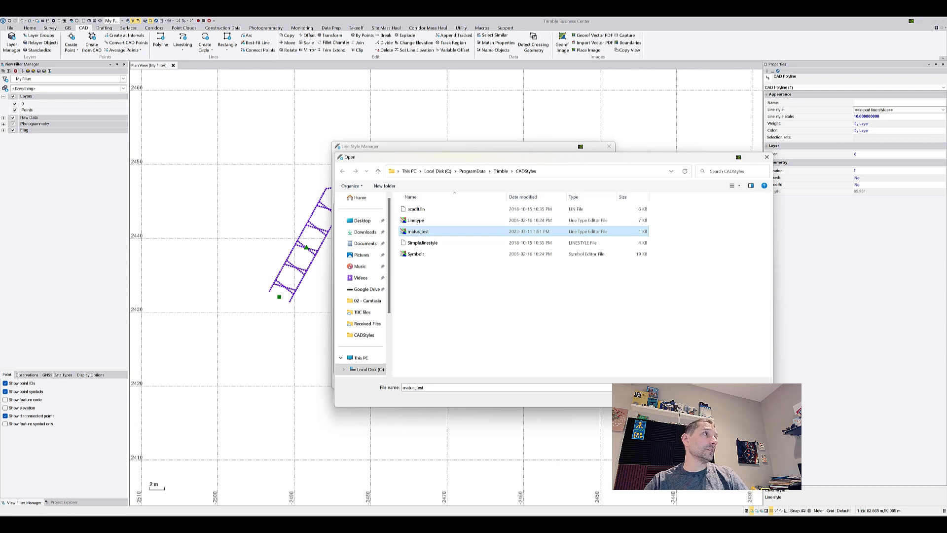
drag(430, 231, 461, 271)
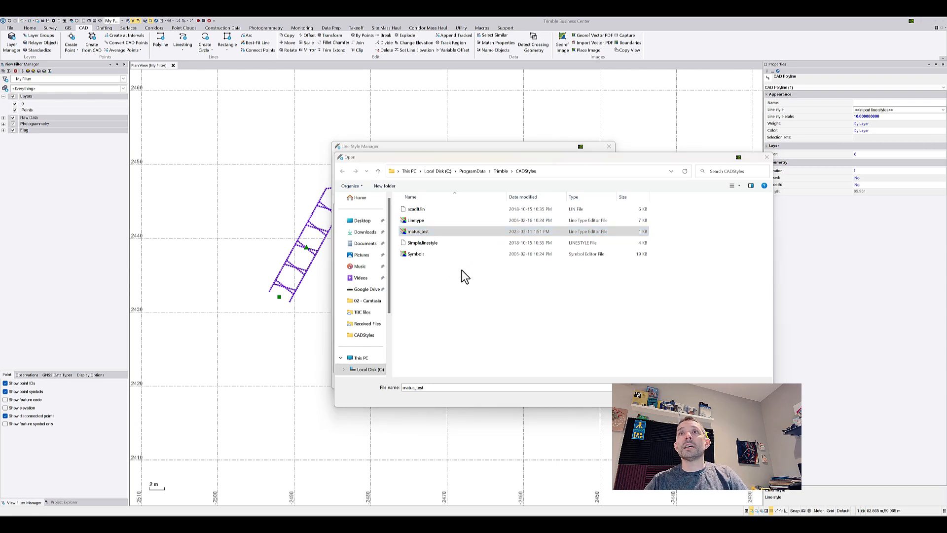
click(190, 257)
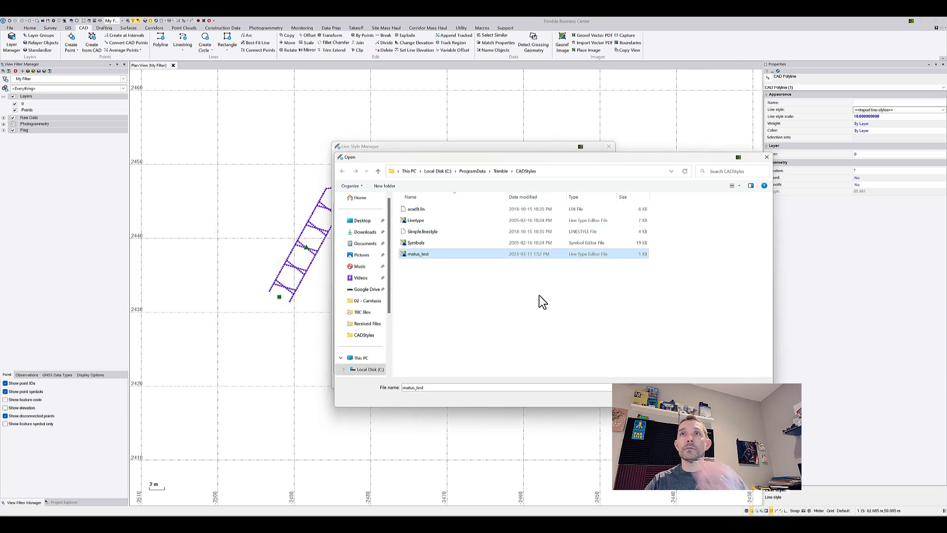
click(705, 398)
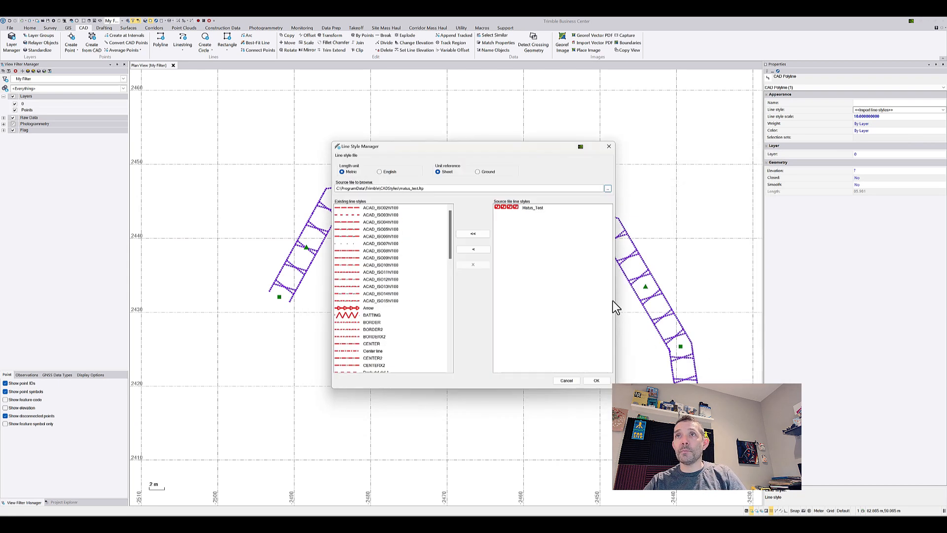
click(508, 207)
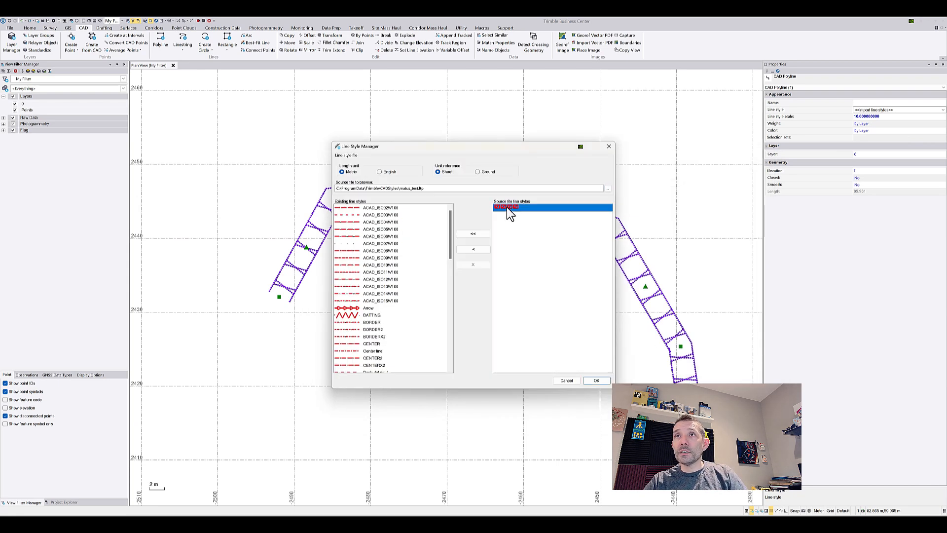
click(598, 381)
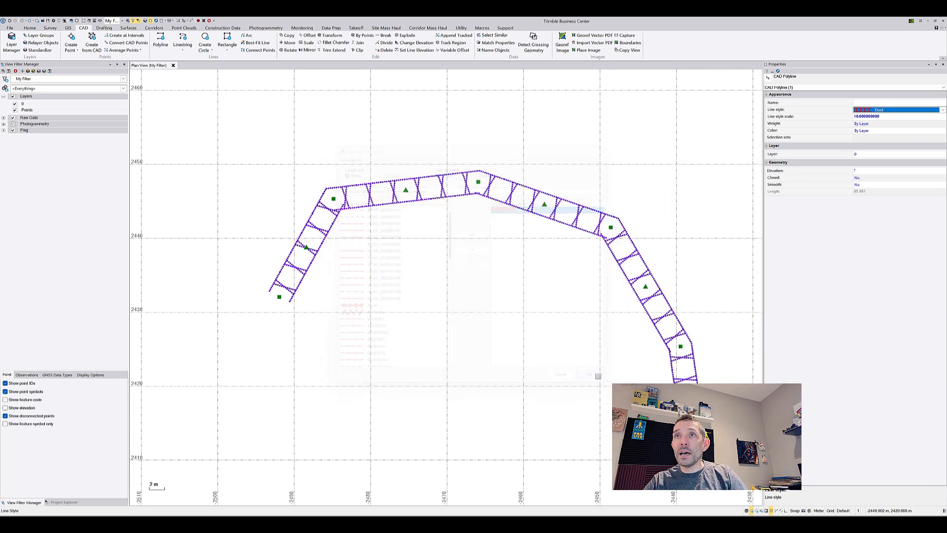
Step: Reopen the line style import for the polyline and check the existing line styles for Matus_Test
click(899, 104)
scroll(886, 143, down, 3)
click(887, 145)
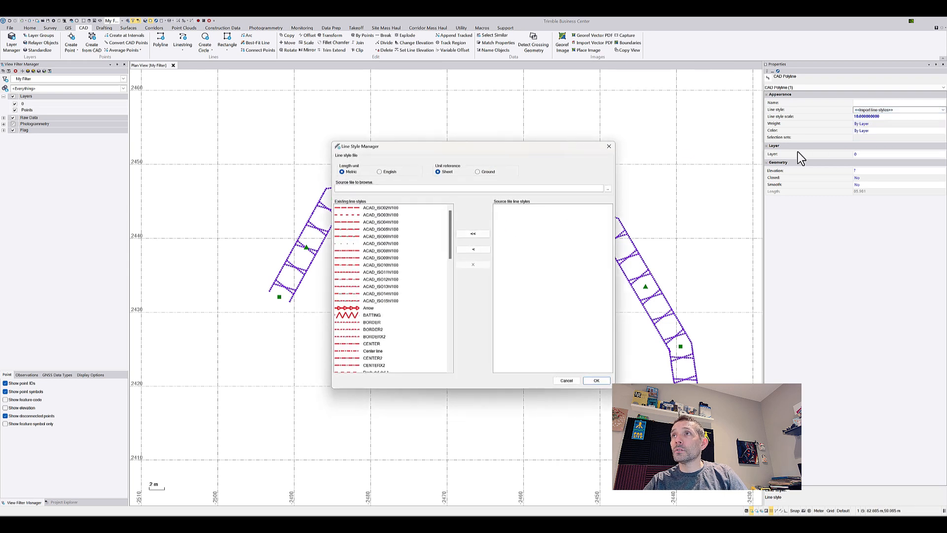
click(384, 229)
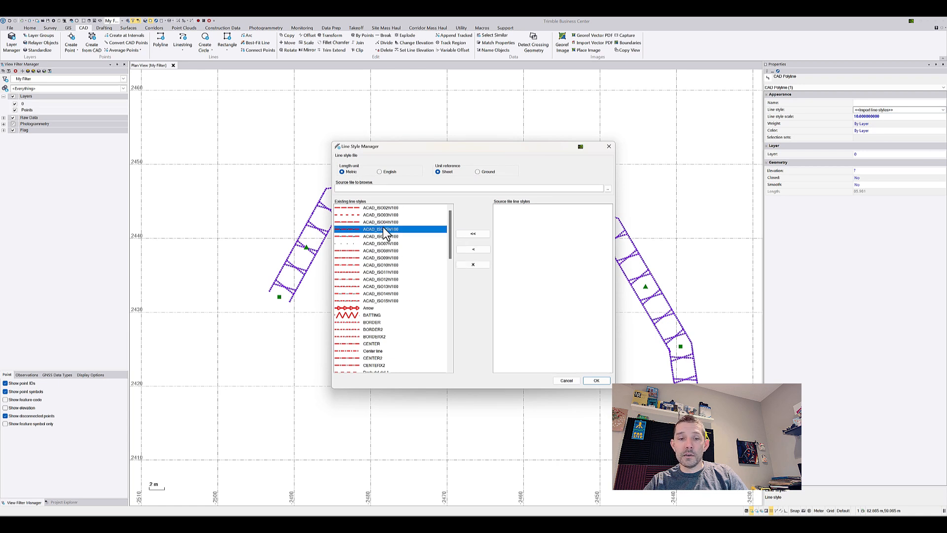
drag(450, 231, 460, 383)
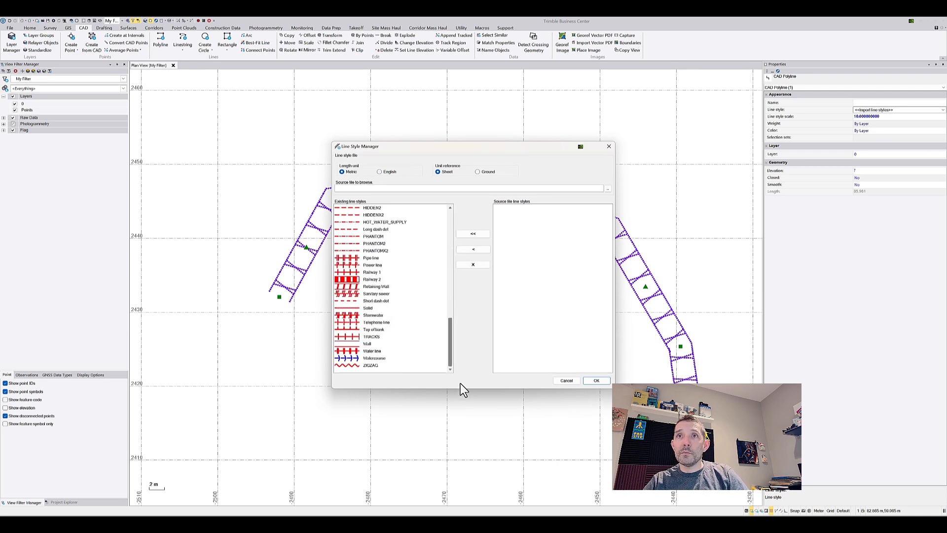
scroll(383, 288, up, 5)
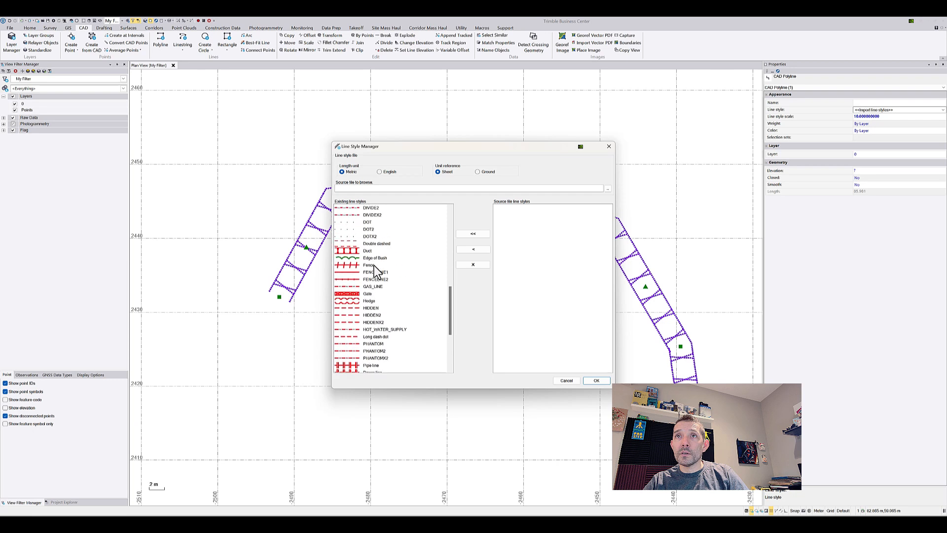
scroll(375, 271, down, 5)
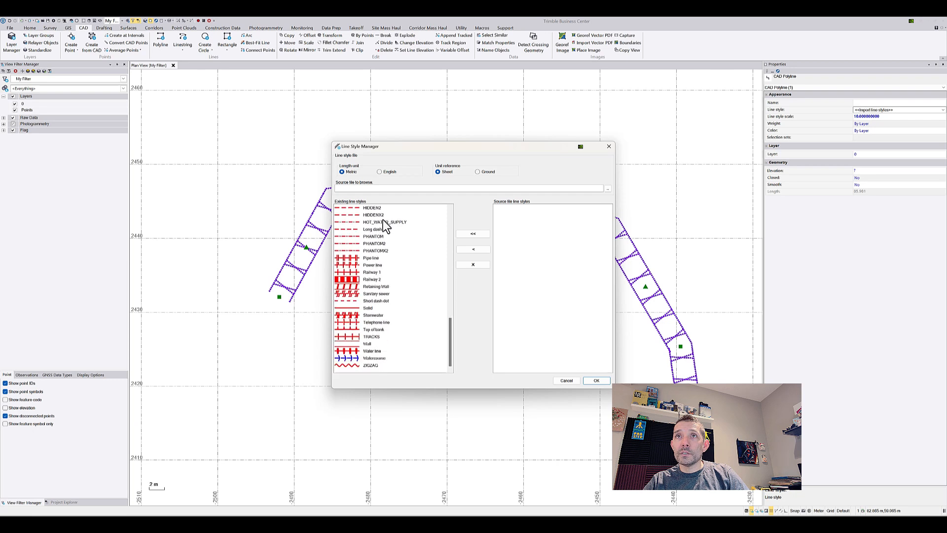
Step: Import all line styles from the matus_test file in the CADStyles folder into the project
click(608, 189)
click(418, 232)
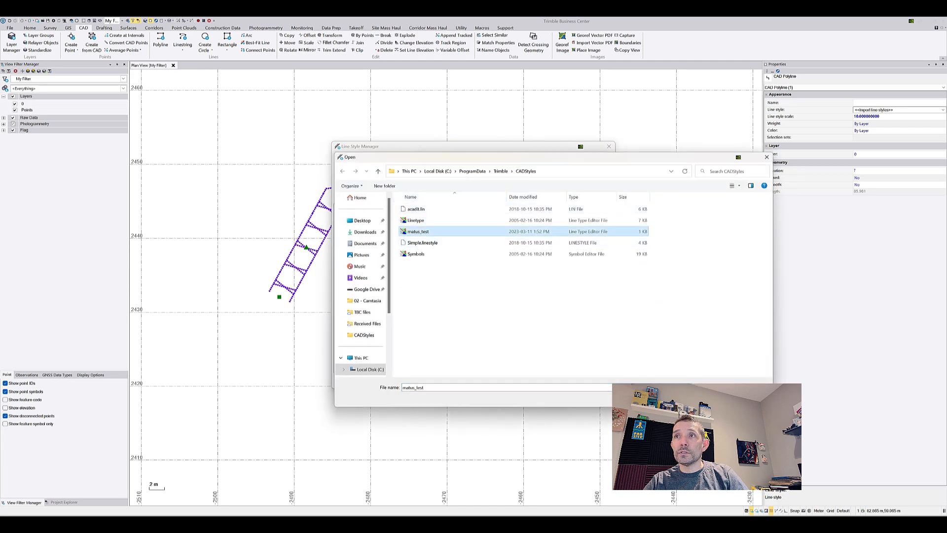
click(705, 399)
click(474, 234)
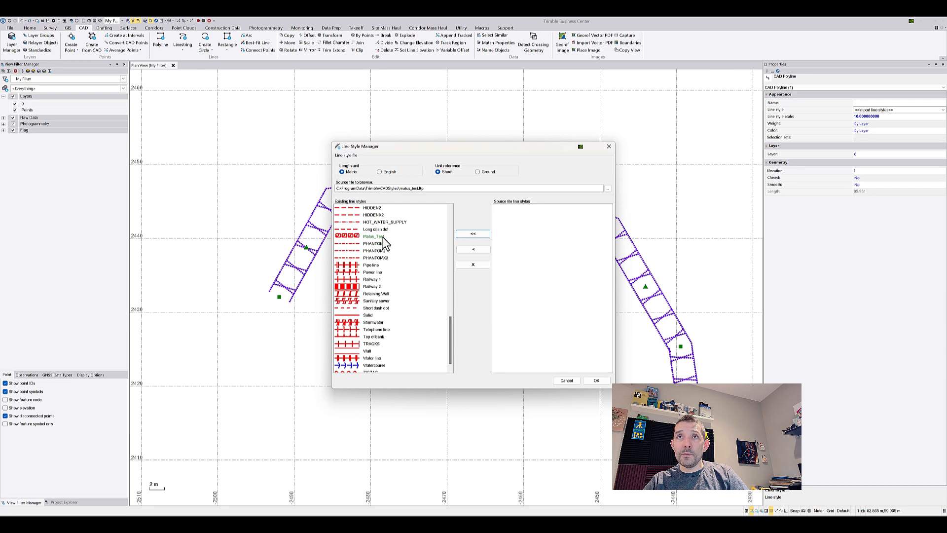
click(597, 380)
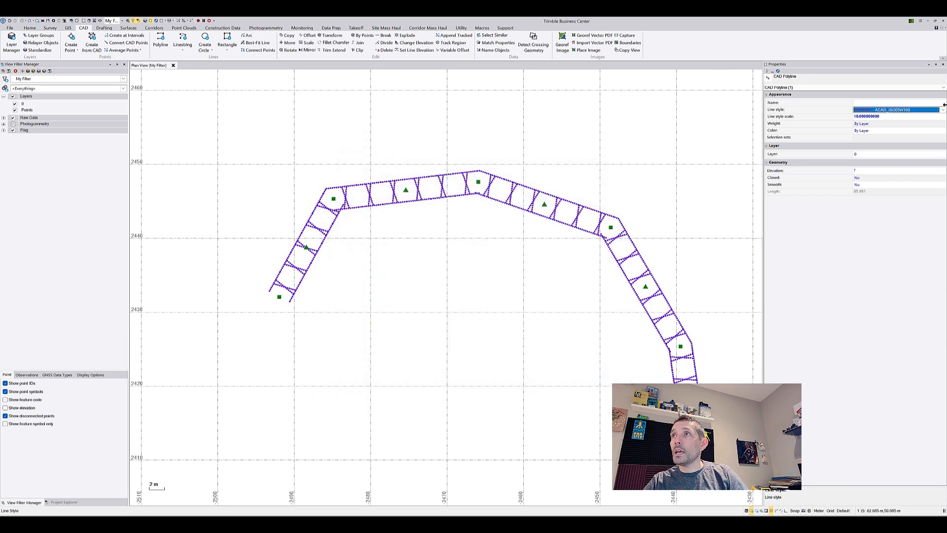
Step: Assign the Matus_Test line style to the polyline and set its line style scale to 1
click(897, 109)
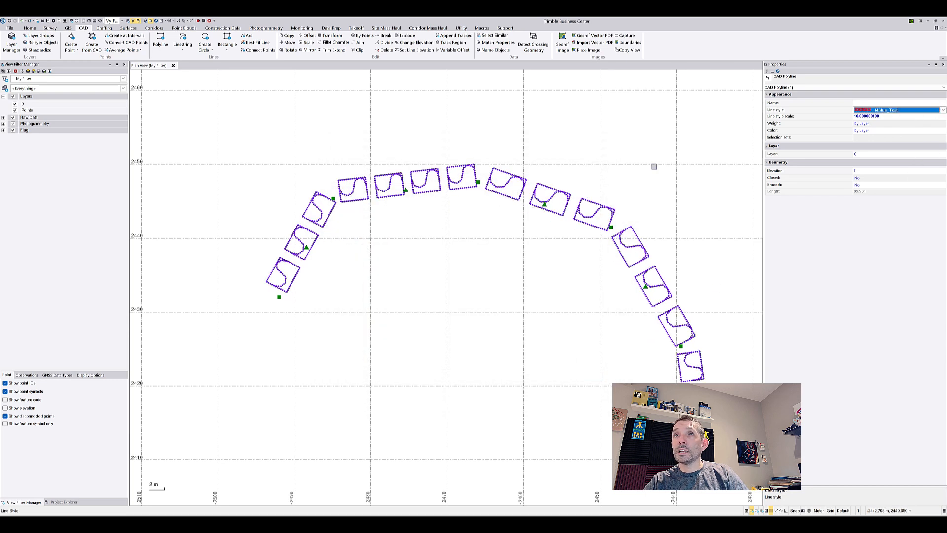
click(888, 115)
drag(887, 116, 766, 112)
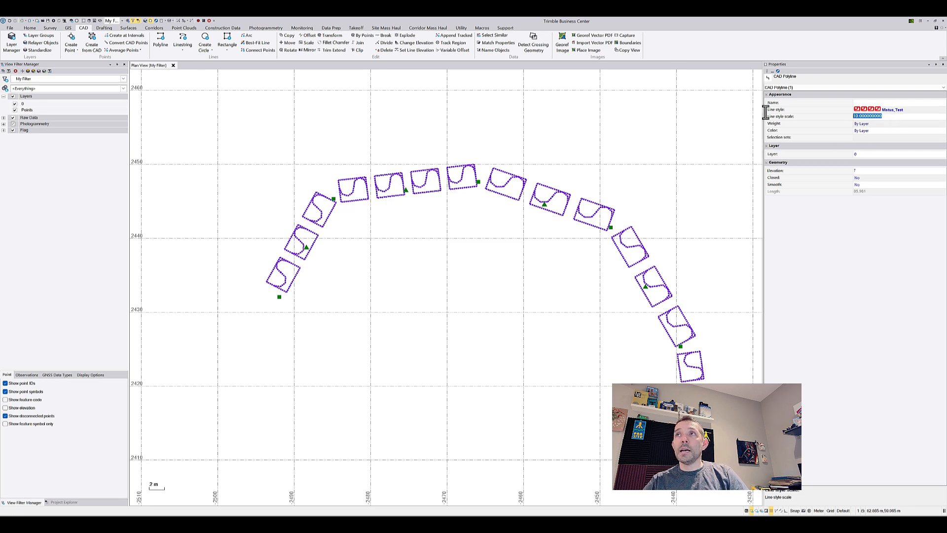
text(1)
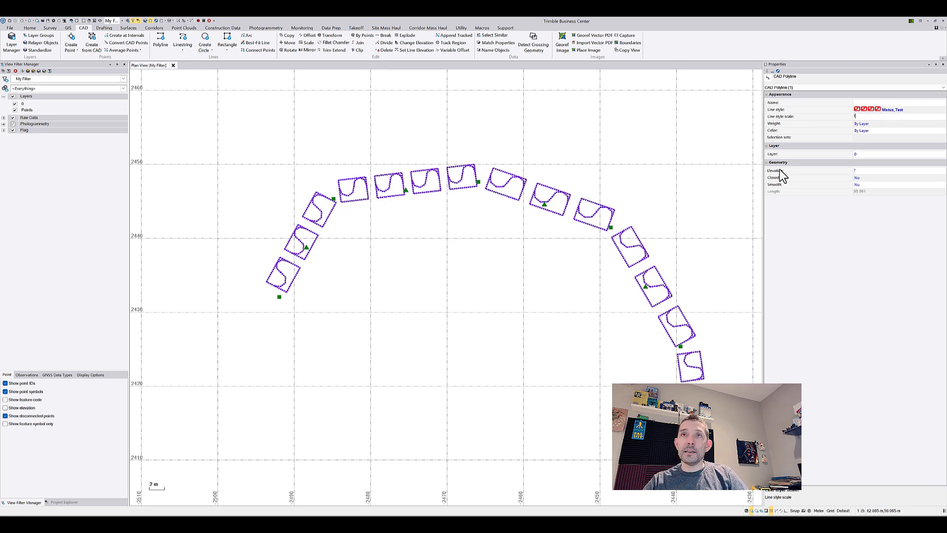
key(Return)
scroll(549, 182, up, 5)
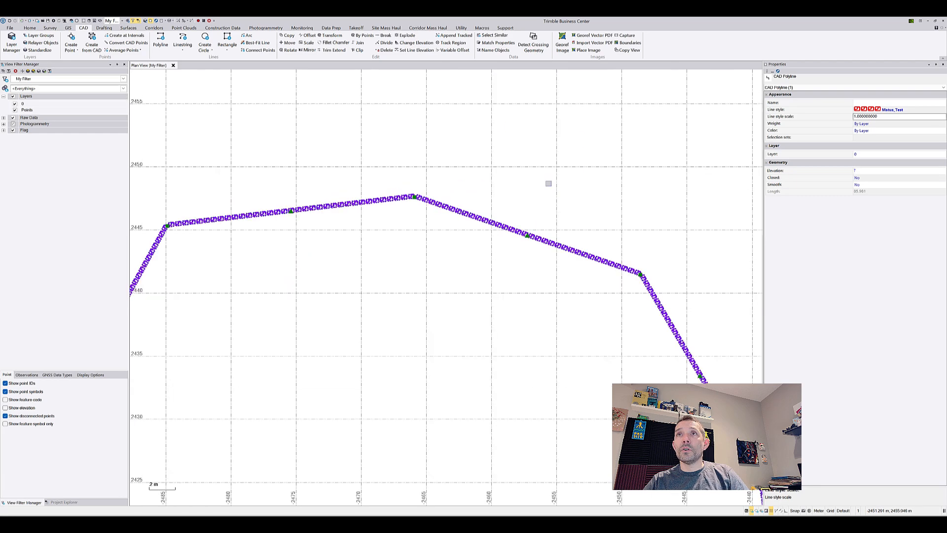
scroll(451, 188, up, 2)
key(Escape)
scroll(531, 221, down, 4)
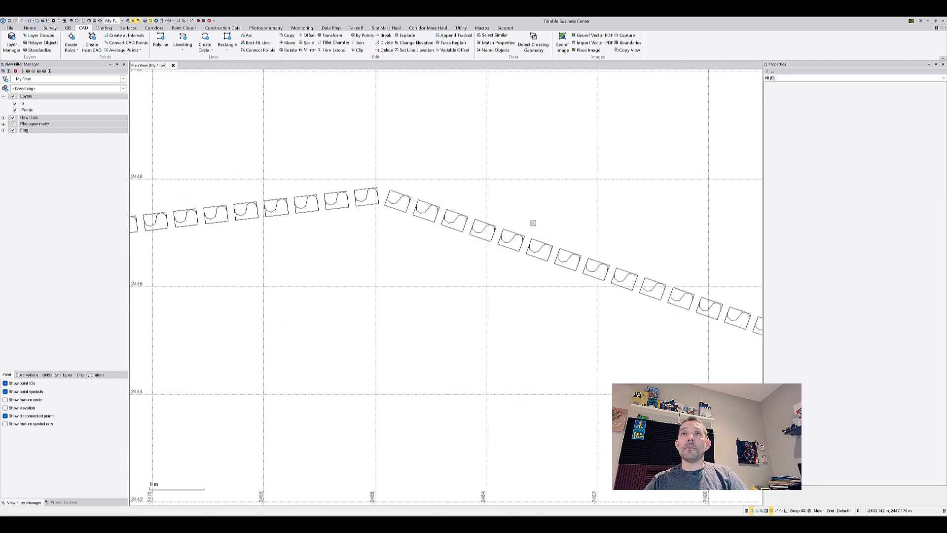
scroll(530, 222, down, 7)
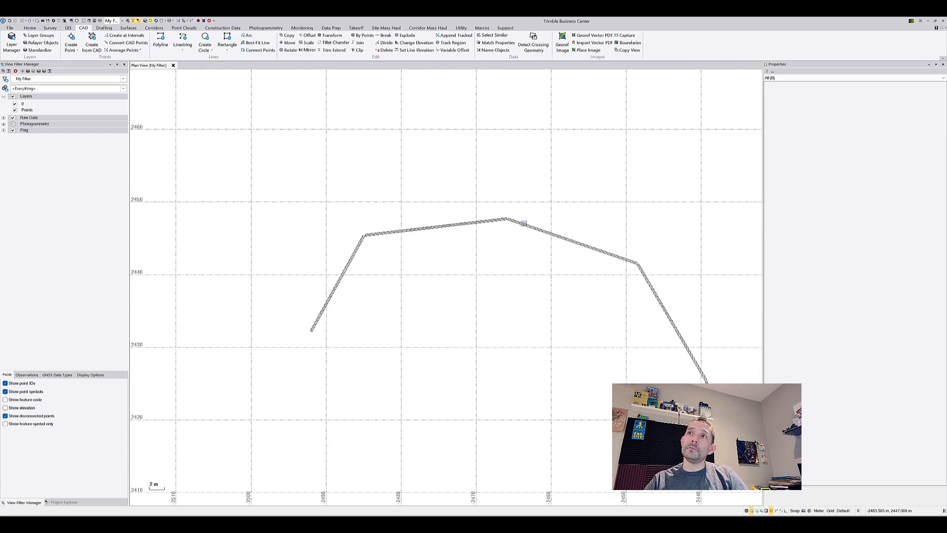
middle_drag(548, 208, 434, 124)
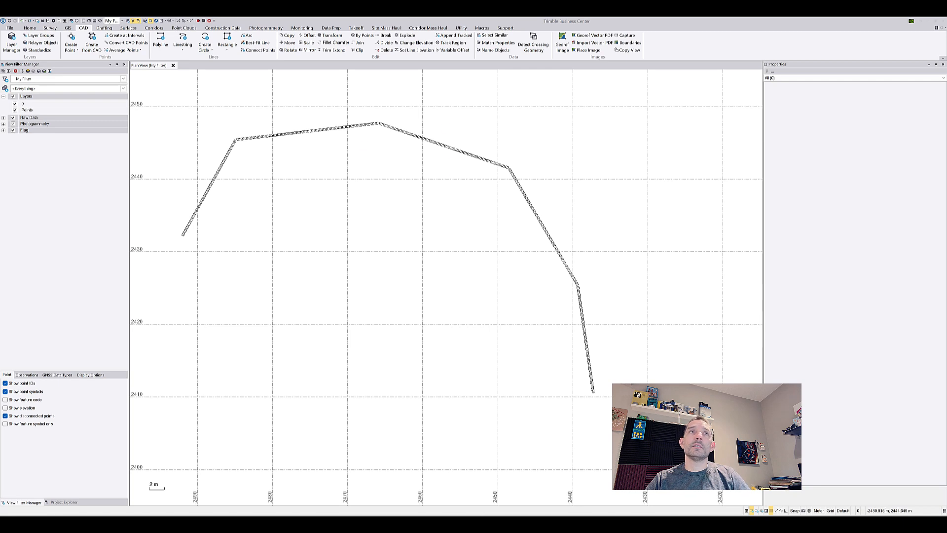
Step: Open the C:\ProgramData\Trimble\CADStyles folder in File Explorer
key(super+e)
click(410, 131)
text(C:\ProgramData\Trimble\CADStyles)
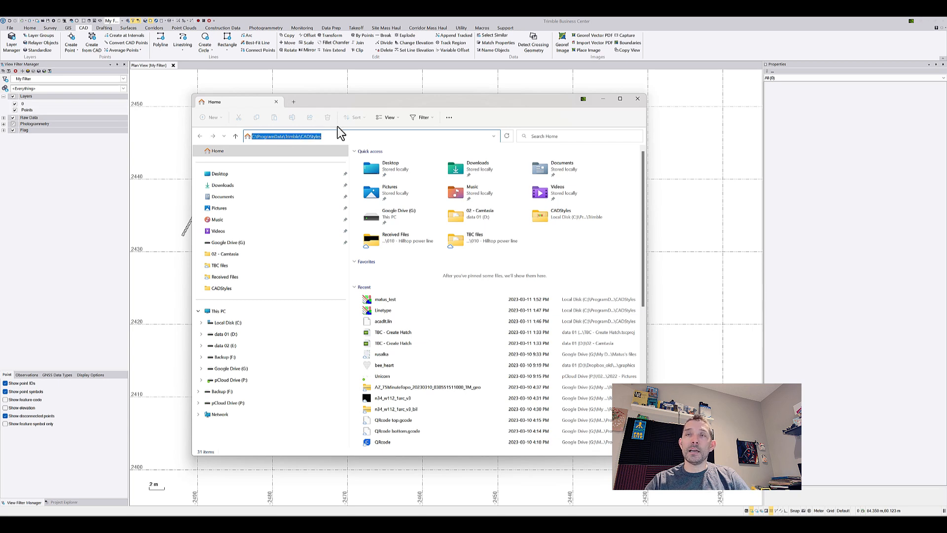
key(Return)
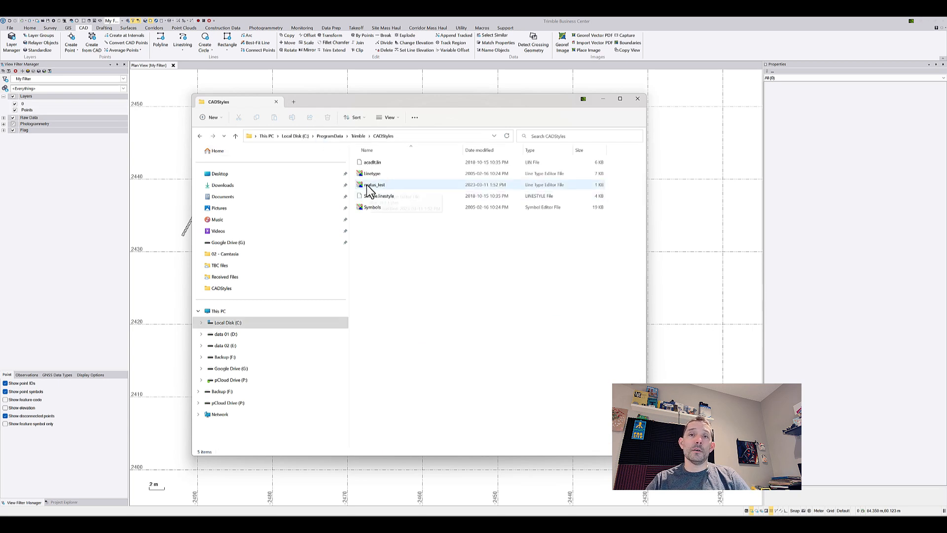